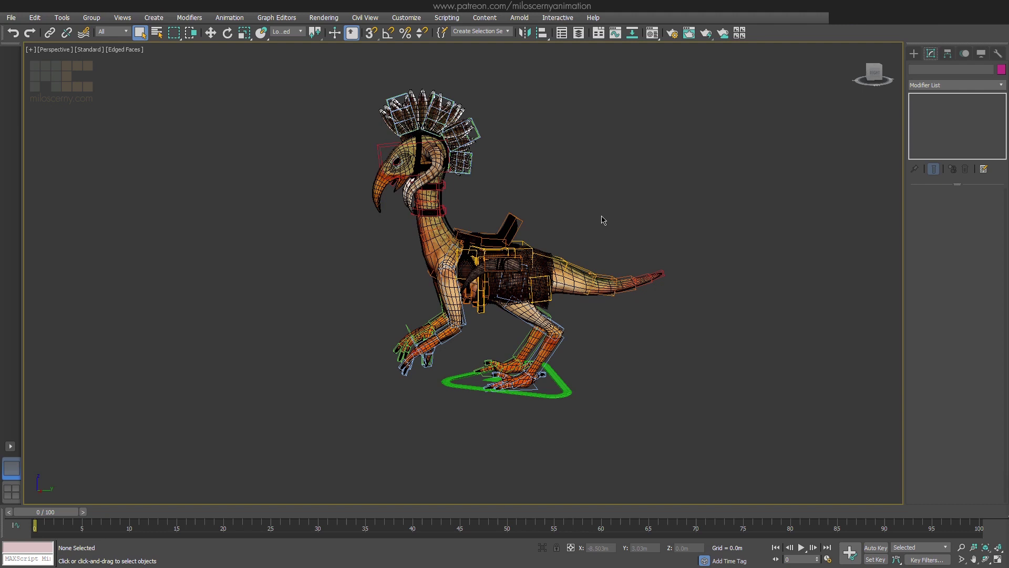
Hide the rig_props layer and the model's accessory sublayers, keeping only the body, eyes and tongue of the model shown.
{"action": "left_click", "coordinate": [578, 33]}
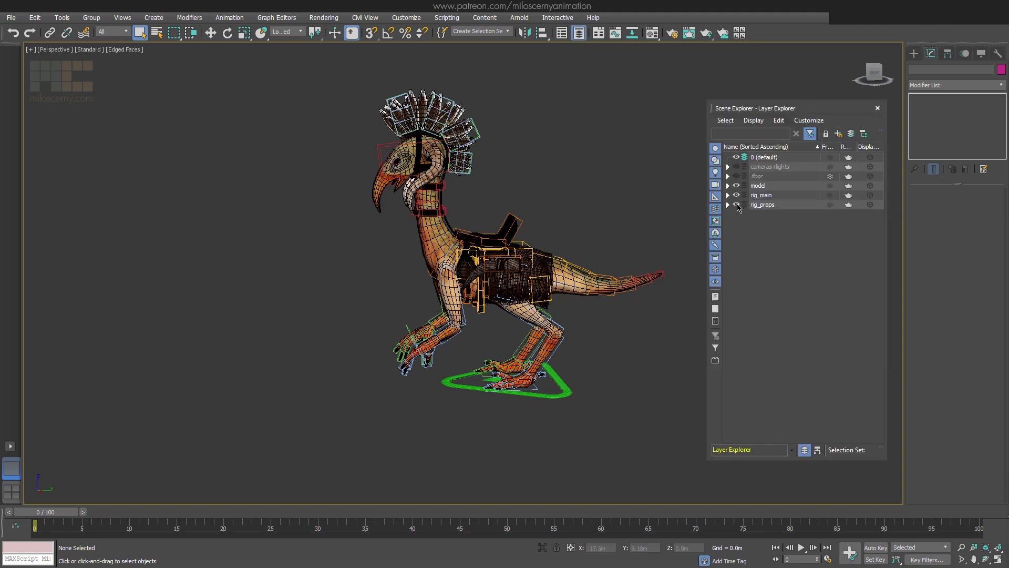
{"action": "left_click", "coordinate": [728, 185]}
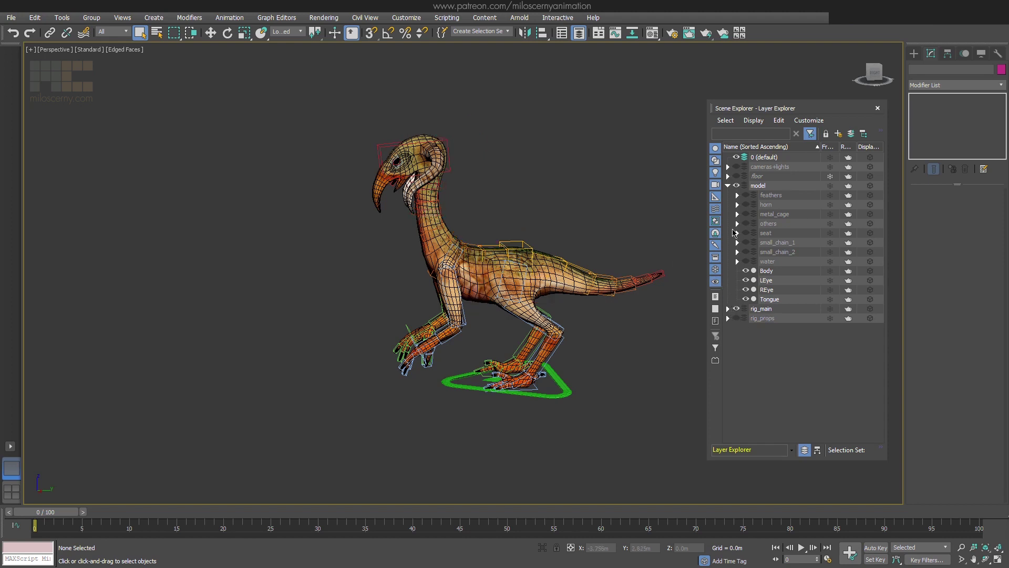
{"action": "left_click", "coordinate": [729, 186]}
{"action": "left_click", "coordinate": [878, 109]}
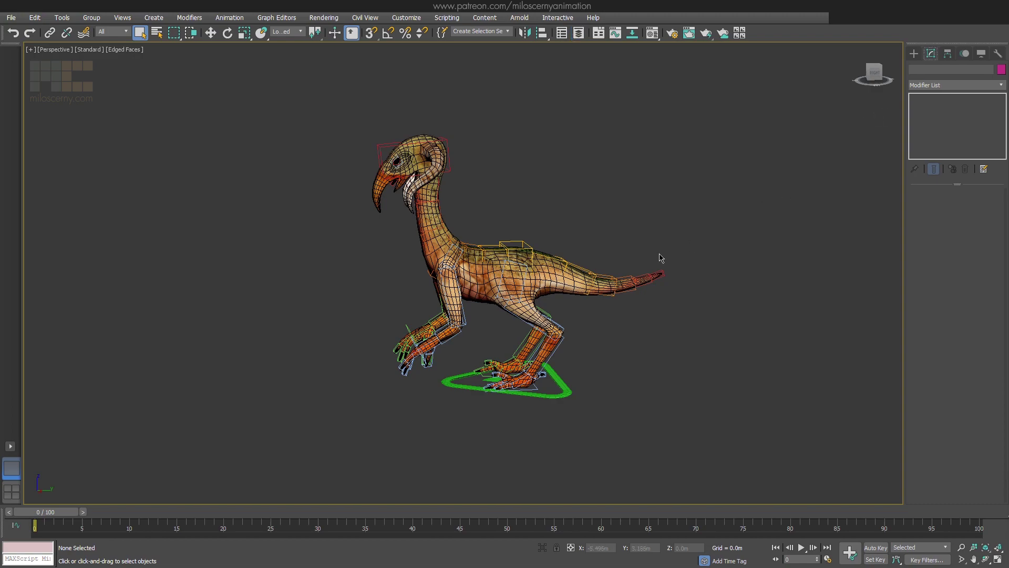
Remove the existing modifier above Editable Poly on the Body mesh and apply a new Skin modifier.
{"action": "mouse_move", "coordinate": [613, 234]}
{"action": "middle_mouse_down"}
{"action": "mouse_move", "coordinate": [604, 232]}
{"action": "mouse_move", "coordinate": [656, 228]}
{"action": "mouse_move", "coordinate": [605, 230]}
{"action": "middle_mouse_up"}
{"action": "left_click", "coordinate": [537, 369]}
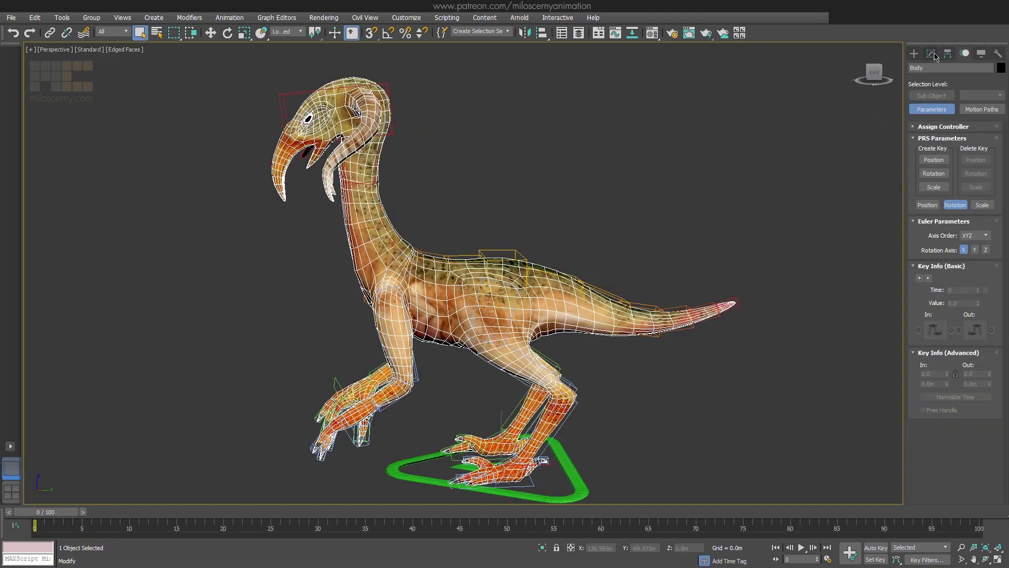
{"action": "right_click", "coordinate": [950, 99]}
{"action": "left_click", "coordinate": [950, 116]}
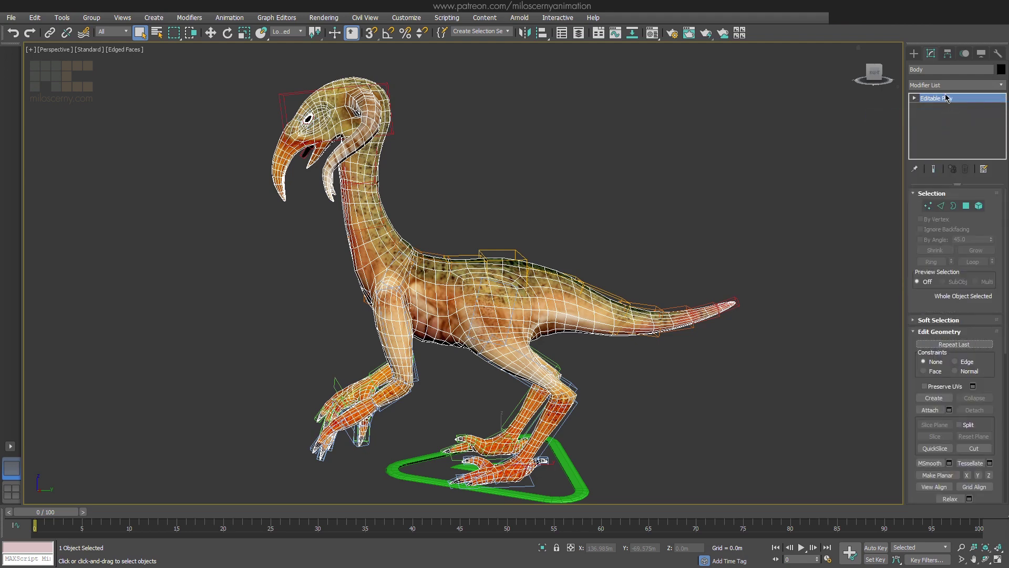
{"action": "left_click", "coordinate": [948, 86]}
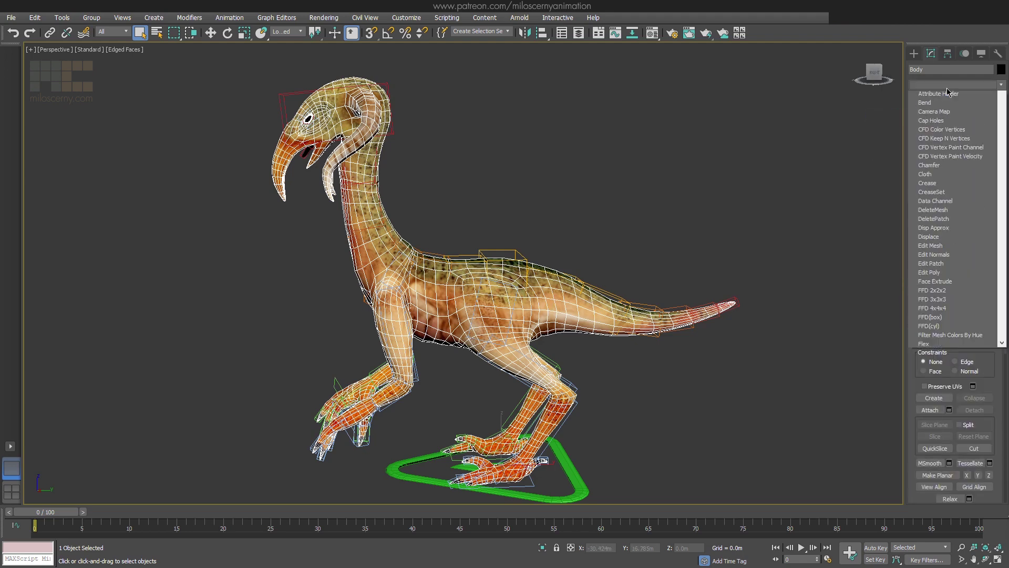
{"action": "type", "text": "sh"}
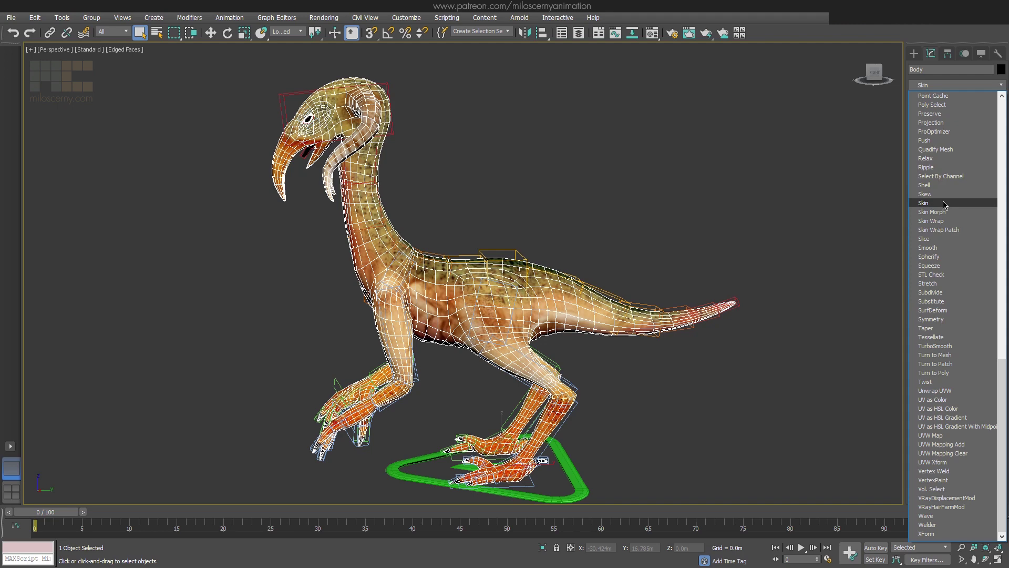
{"action": "left_click", "coordinate": [945, 203]}
Add the rig_main bones from CATRigHead through CATRigTongue5 to the body's Skin modifier.
{"action": "left_click", "coordinate": [949, 341]}
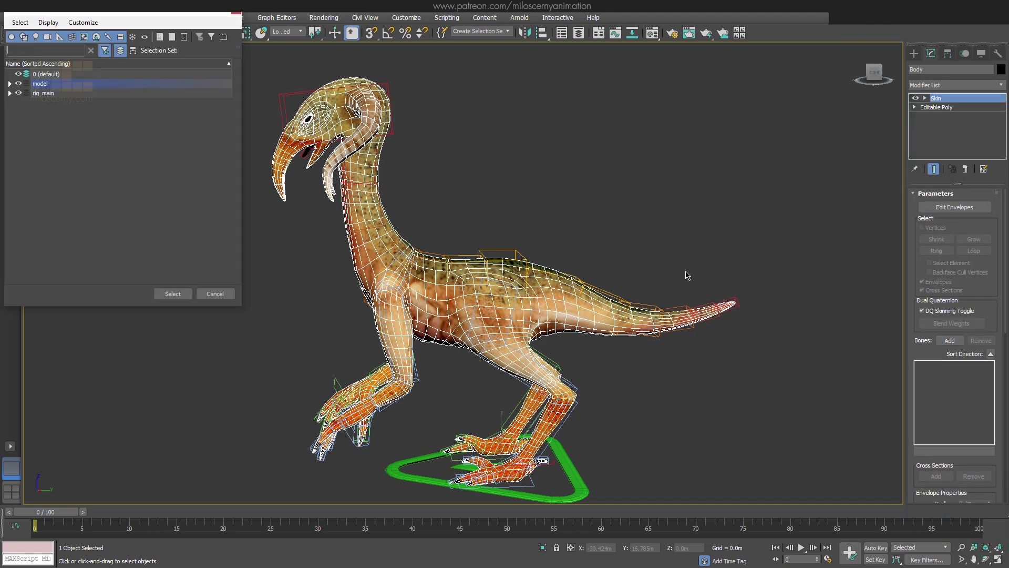
{"action": "left_click", "coordinate": [10, 93]}
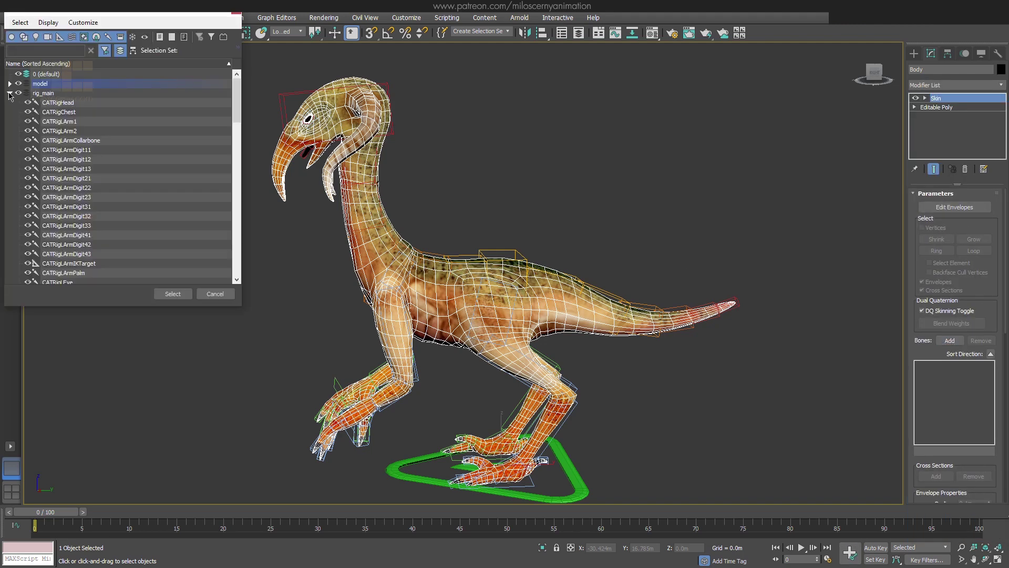
{"action": "scroll", "coordinate": [139, 168], "scroll_direction": "down", "scroll_amount": 10}
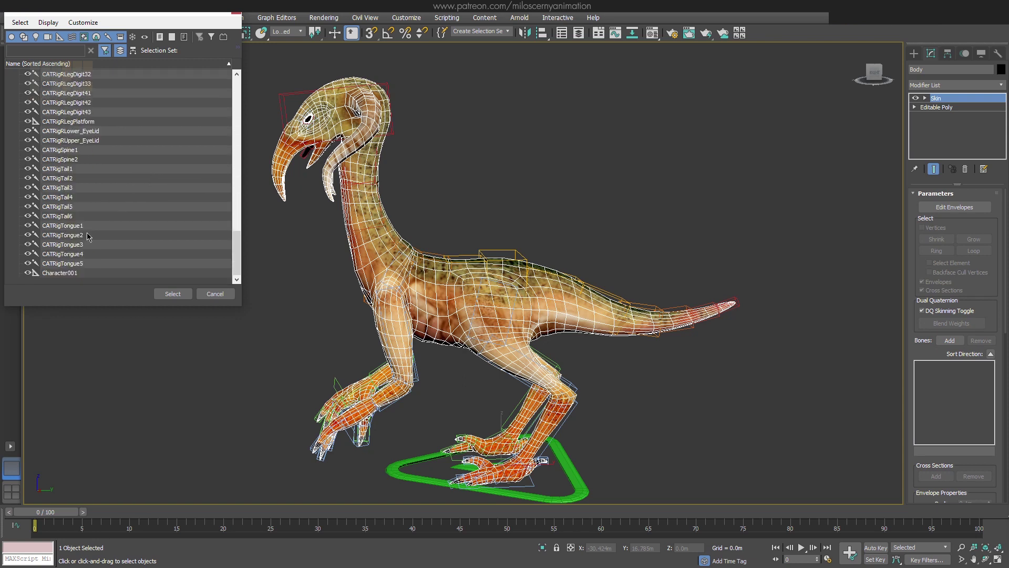
{"action": "left_click", "coordinate": [79, 265], "text": "shift"}
{"action": "scroll", "coordinate": [79, 139], "scroll_direction": "up", "scroll_amount": 7}
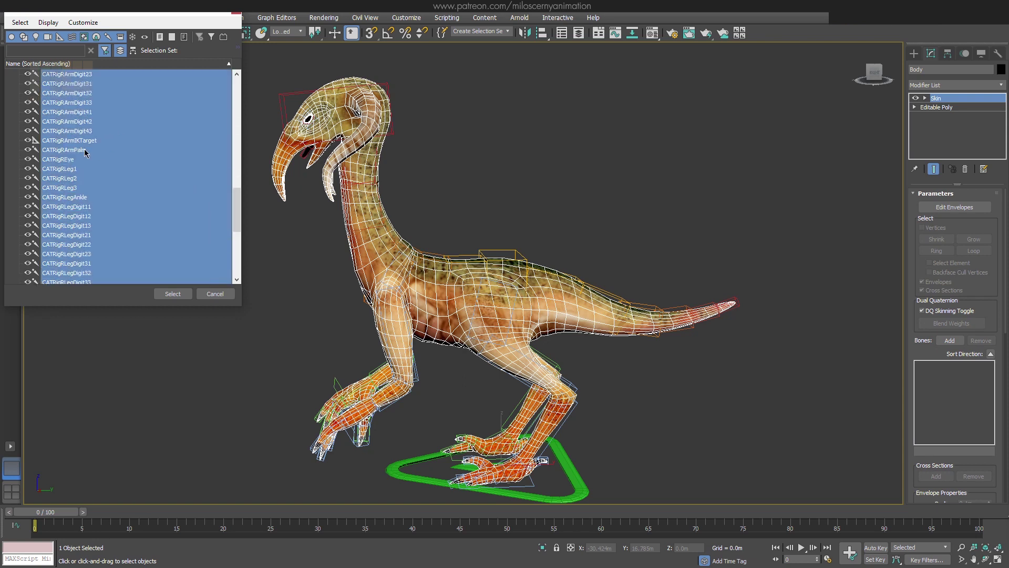
{"action": "left_click", "coordinate": [172, 293]}
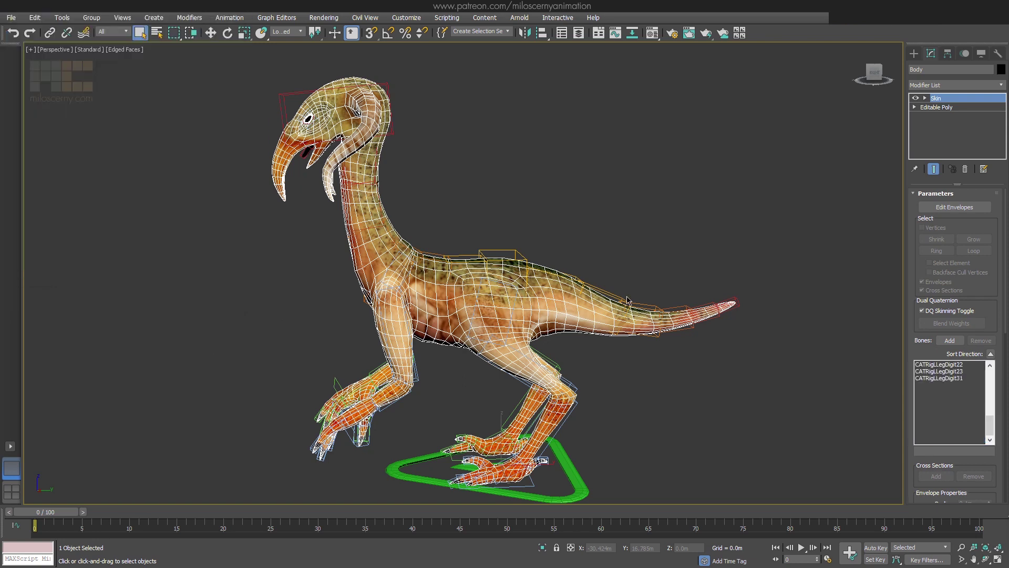
{"action": "left_click", "coordinate": [753, 209]}
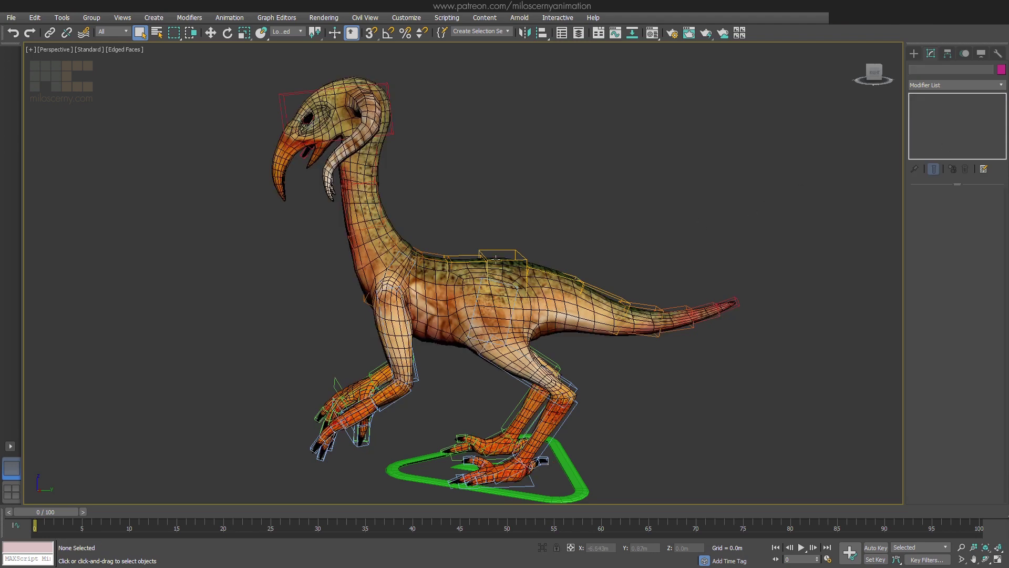
Try a CATMotion layer on the rig through its pelvis and scrub the opening frames.
{"action": "left_click", "coordinate": [517, 252]}
{"action": "scroll", "coordinate": [595, 271], "scroll_direction": "down", "scroll_amount": 4}
{"action": "middle_click_drag", "start_coordinate": [606, 276], "coordinate": [619, 264]}
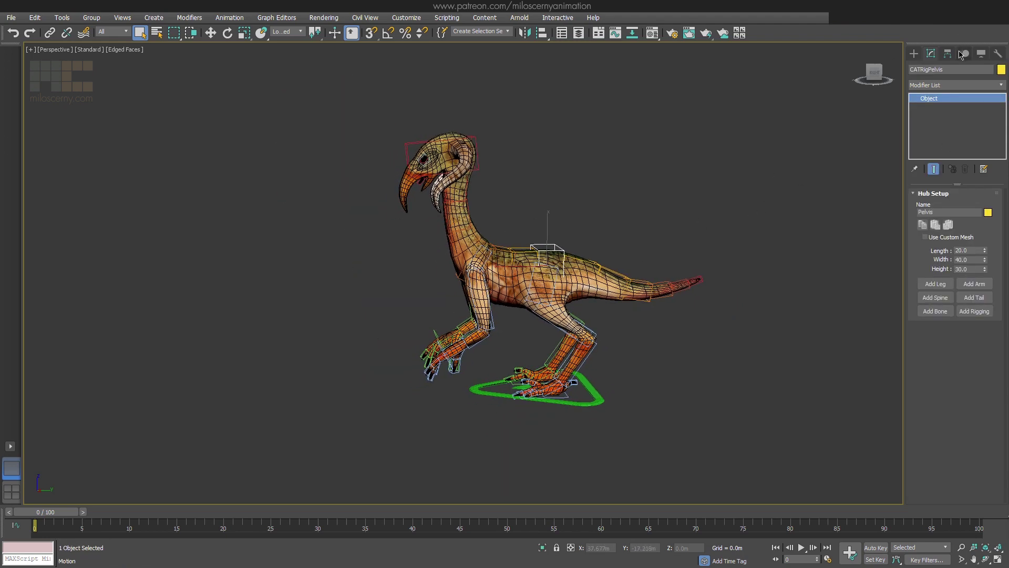
{"action": "left_click", "coordinate": [963, 53]}
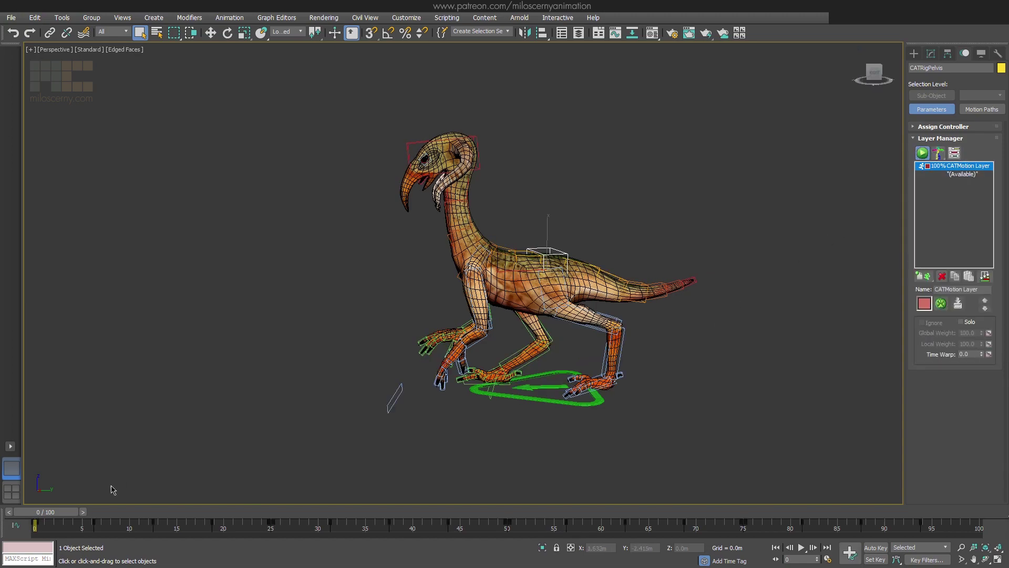
{"action": "left_click_drag", "start_coordinate": [74, 518], "coordinate": [35, 520]}
{"action": "left_click", "coordinate": [923, 154]}
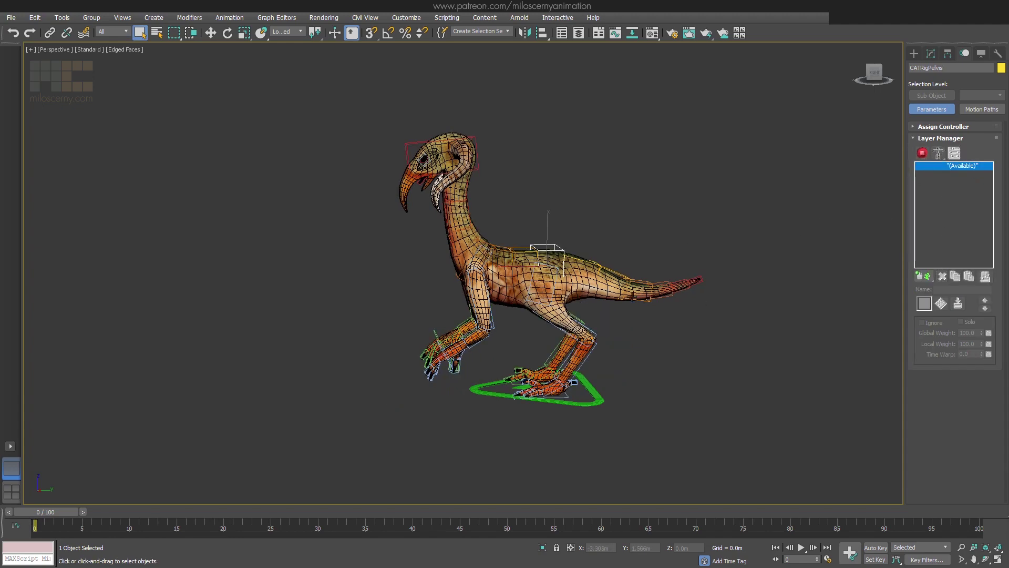
Add an absolute animation layer to the rig, enable its animation mode with Auto Key, and select all rig bones.
{"action": "mouse_move", "coordinate": [605, 284]}
{"action": "middle_mouse_down", "text": "alt"}
{"action": "mouse_move", "coordinate": [710, 282]}
{"action": "mouse_move", "coordinate": [600, 285]}
{"action": "middle_mouse_up", "text": "alt"}
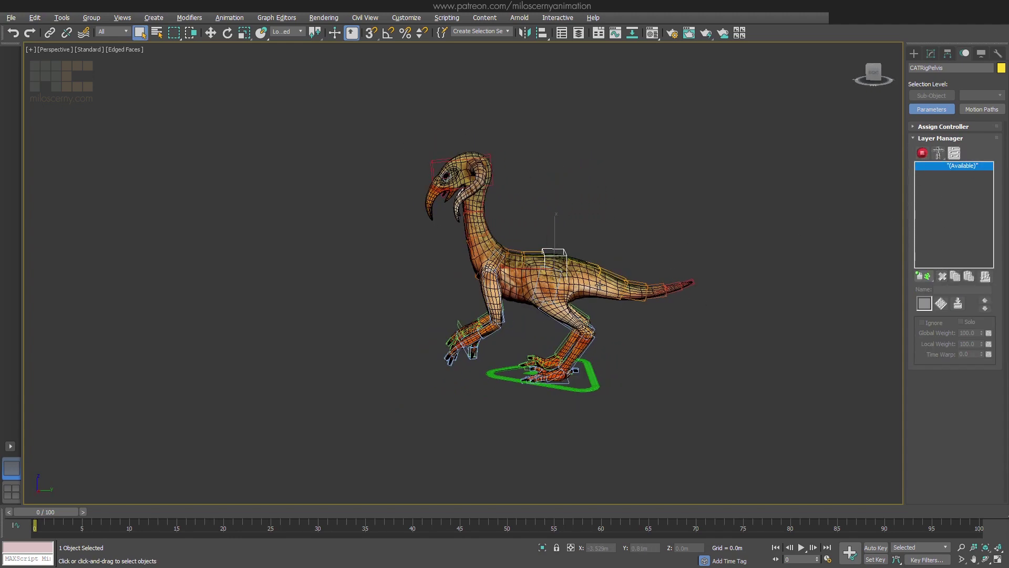
{"action": "scroll", "coordinate": [573, 272], "scroll_direction": "up", "scroll_amount": 3}
{"action": "left_click", "coordinate": [562, 236]}
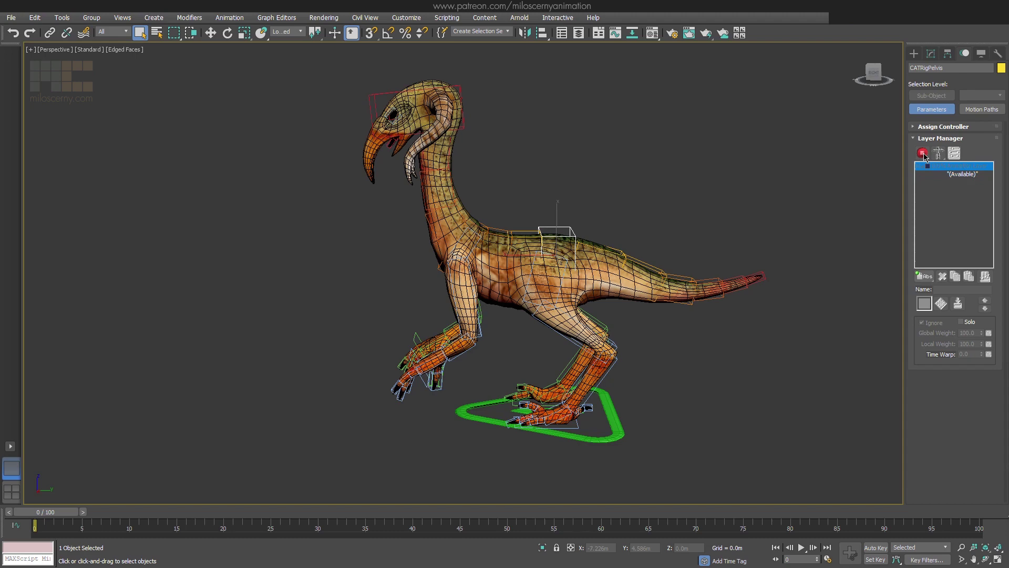
{"action": "mouse_move", "coordinate": [683, 242]}
{"action": "middle_mouse_down"}
{"action": "mouse_move", "coordinate": [714, 232]}
{"action": "mouse_move", "coordinate": [682, 247]}
{"action": "mouse_move", "coordinate": [691, 239]}
{"action": "middle_mouse_up"}
{"action": "key", "text": "w"}
{"action": "key", "text": "ctrl+a"}
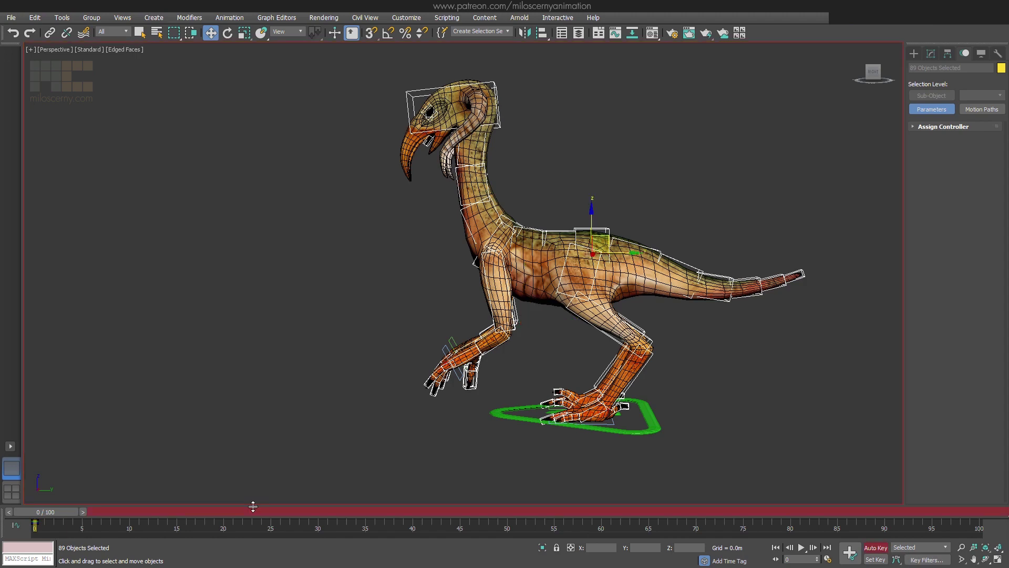
Rotate the pelvis at frame 5 so the creature's body pitches forward.
{"action": "left_click", "coordinate": [609, 233]}
{"action": "key", "text": "e"}
{"action": "left_click_drag", "start_coordinate": [608, 233], "coordinate": [588, 273]}
Hide the three unskinned eye and tongue objects left floating above the head.
{"action": "left_click_drag", "start_coordinate": [403, 79], "coordinate": [457, 120]}
{"action": "right_click", "coordinate": [454, 108]}
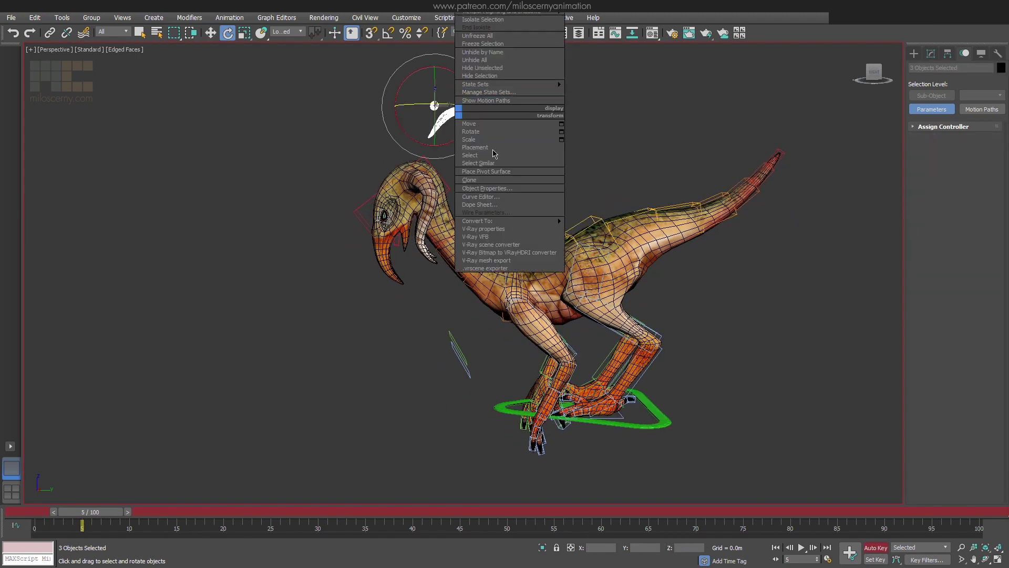
{"action": "left_click", "coordinate": [503, 78]}
Rotate the chest bone CATRigChest at frame 5, using wireframe display to reach it.
{"action": "left_click", "coordinate": [591, 225]}
{"action": "middle_click_drag", "start_coordinate": [565, 268], "coordinate": [599, 240]}
{"action": "key", "text": "F3"}
{"action": "left_click", "coordinate": [527, 243]}
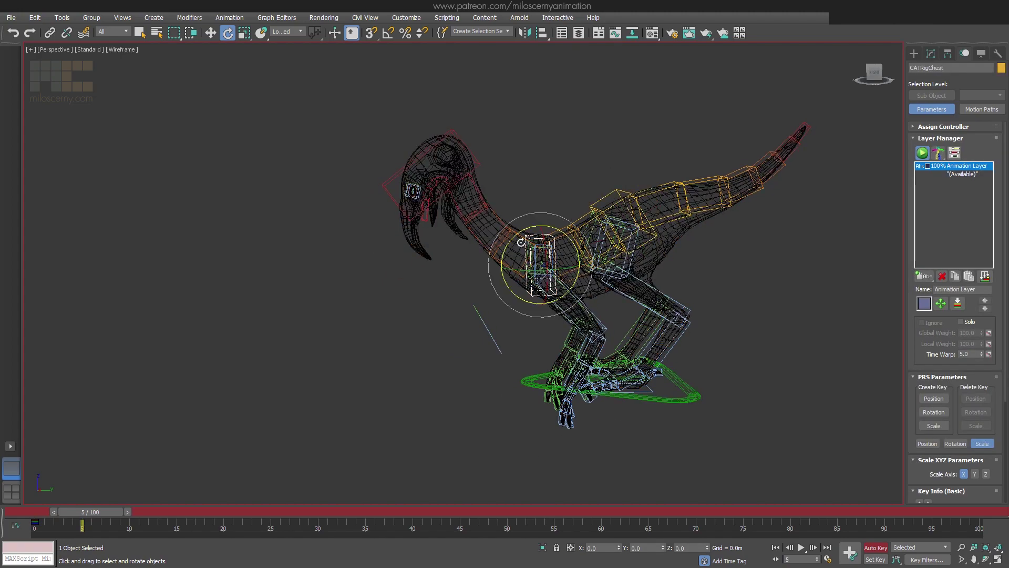
{"action": "left_click_drag", "start_coordinate": [523, 241], "coordinate": [513, 253]}
Move the pelvis backward toward the tail at frame 5.
{"action": "left_click", "coordinate": [648, 222]}
{"action": "key", "text": "w"}
{"action": "middle_click_drag", "start_coordinate": [657, 219], "coordinate": [652, 225], "text": "alt"}
{"action": "left_click", "coordinate": [652, 226]}
{"action": "left_click", "coordinate": [649, 229]}
{"action": "left_click_drag", "start_coordinate": [659, 221], "coordinate": [683, 222]}
Select the three neck bones and rotate them together downward, with edged-faces shading restored.
{"action": "left_click_drag", "start_coordinate": [503, 231], "coordinate": [497, 247], "text": "ctrl"}
{"action": "left_click", "coordinate": [511, 253], "text": "alt"}
{"action": "key", "text": "F3"}
{"action": "key", "text": "e"}
{"action": "middle_click_drag", "start_coordinate": [522, 279], "coordinate": [552, 254]}
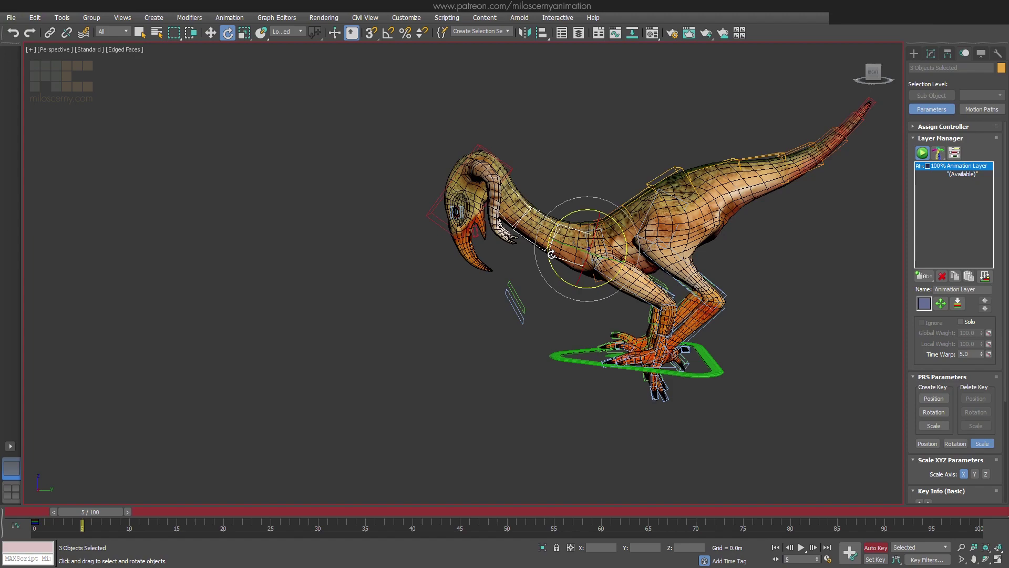
{"action": "left_click_drag", "start_coordinate": [551, 254], "coordinate": [558, 313]}
Rotate the neck base bone CATRigNeck1 about 22 degrees around its Z axis.
{"action": "left_click", "coordinate": [559, 268]}
{"action": "key", "text": "e"}
{"action": "left_click_drag", "start_coordinate": [557, 272], "coordinate": [567, 289]}
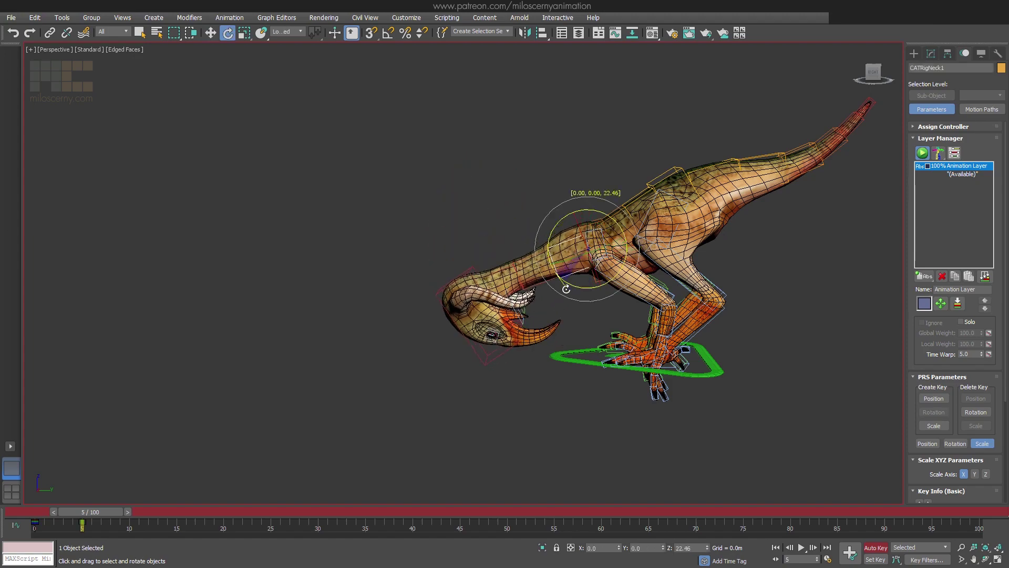
Rotate the head bone CATRigHead outward so the face looks forward and the beak points at the ground.
{"action": "scroll", "coordinate": [663, 266], "scroll_direction": "up", "scroll_amount": 3}
{"action": "middle_click_drag", "start_coordinate": [652, 263], "coordinate": [779, 322], "text": "alt"}
{"action": "left_click", "coordinate": [772, 323]}
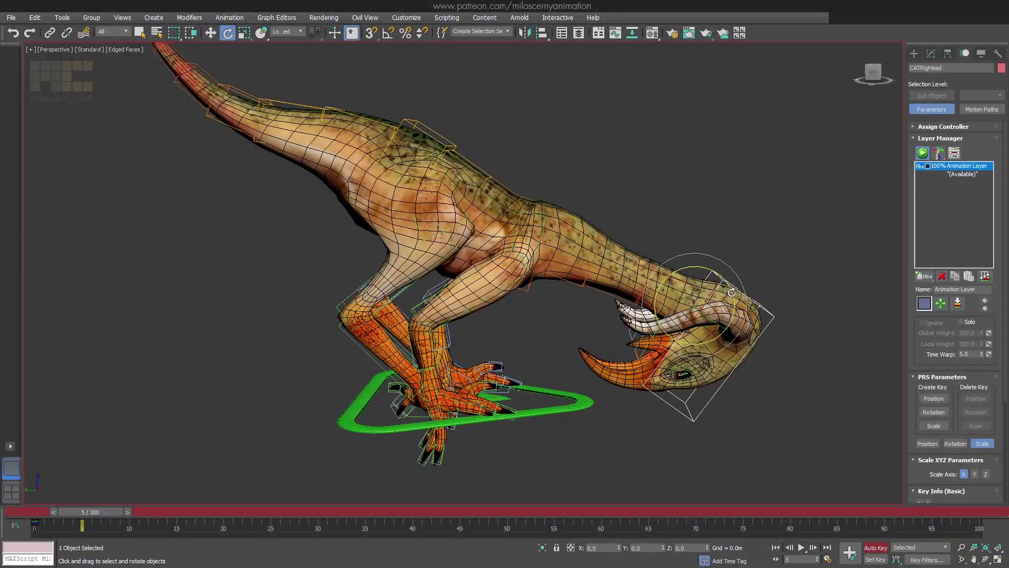
{"action": "left_click_drag", "start_coordinate": [731, 290], "coordinate": [710, 211]}
{"action": "left_click", "coordinate": [651, 260]}
{"action": "left_click_drag", "start_coordinate": [651, 260], "coordinate": [678, 312]}
{"action": "left_click", "coordinate": [707, 247]}
{"action": "left_click", "coordinate": [704, 252]}
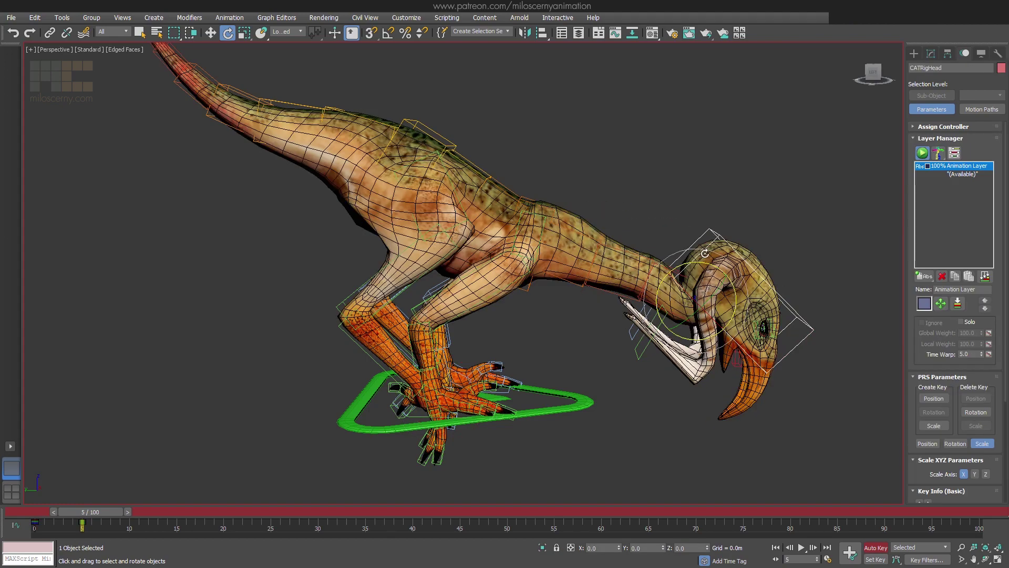
{"action": "left_click_drag", "start_coordinate": [680, 264], "coordinate": [692, 259]}
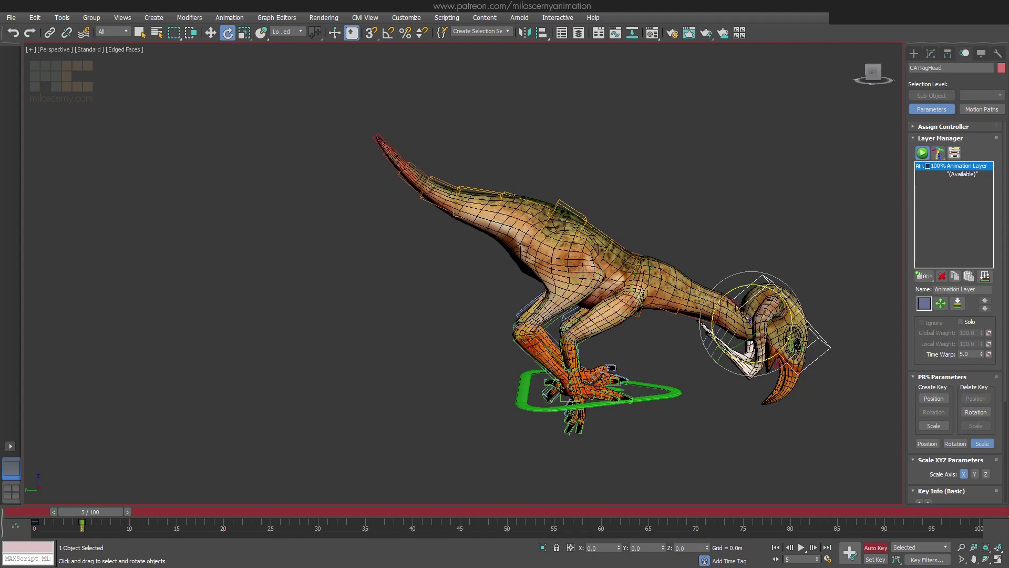
Lower the tail by rotating its bones, bending the last four together by about -30 degrees.
{"action": "double_click", "coordinate": [513, 203]}
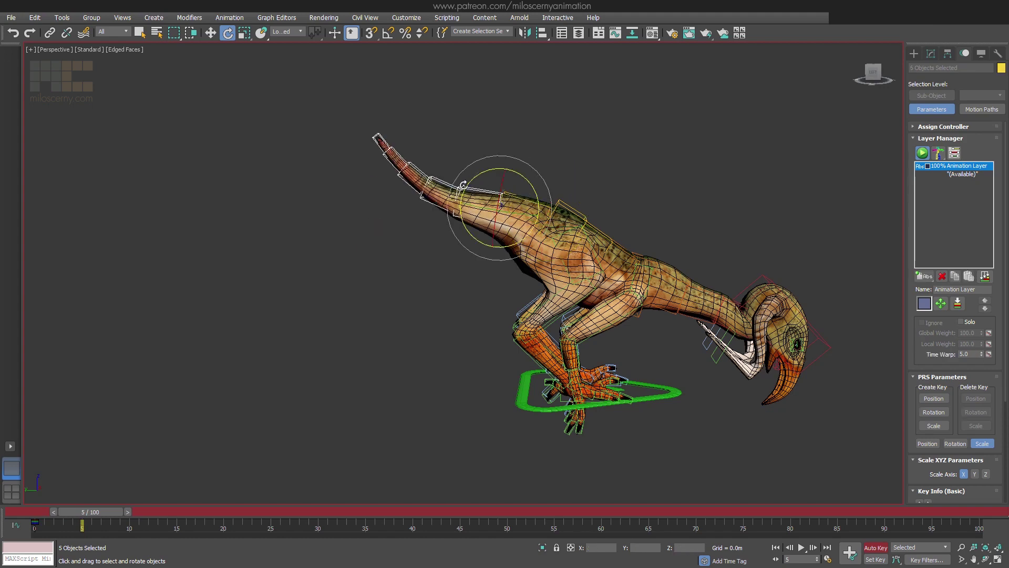
{"action": "left_click_drag", "start_coordinate": [394, 207], "coordinate": [399, 205]}
{"action": "left_click", "coordinate": [428, 182]}
{"action": "left_click", "coordinate": [473, 197]}
{"action": "left_click_drag", "start_coordinate": [464, 191], "coordinate": [469, 183]}
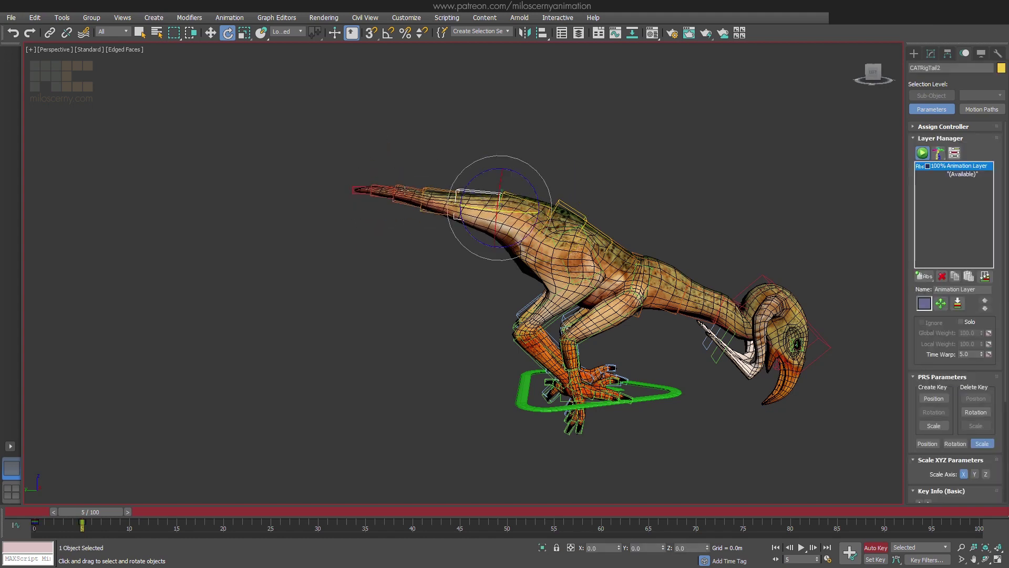
{"action": "left_click_drag", "start_coordinate": [355, 221], "coordinate": [447, 147]}
{"action": "double_click", "coordinate": [419, 191]}
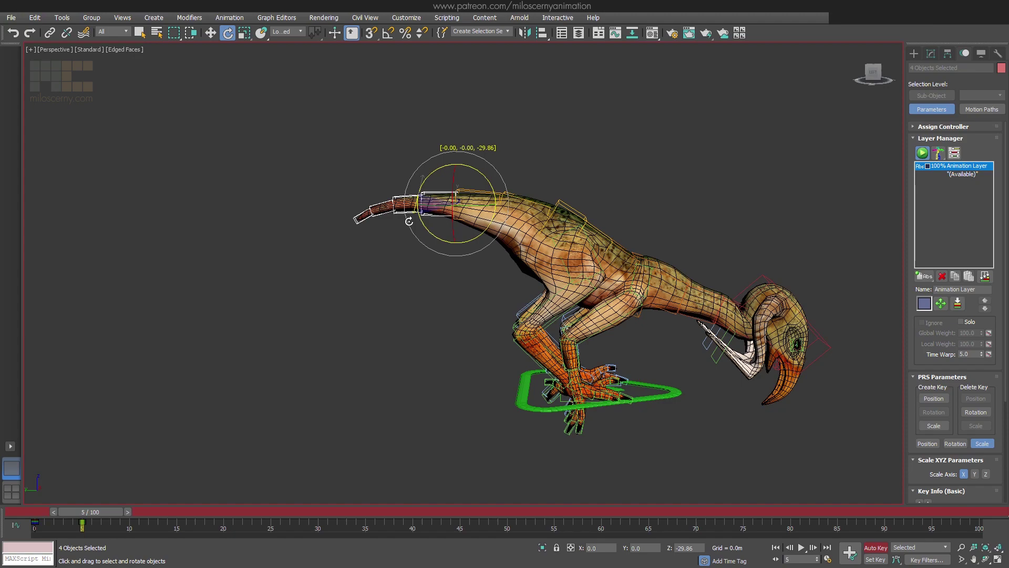
Swing the right upper arm forward about 69 degrees and rotate the left upper arm forward to match.
{"action": "left_click", "coordinate": [630, 343]}
{"action": "middle_click_drag", "start_coordinate": [630, 343], "coordinate": [588, 312]}
{"action": "left_click", "coordinate": [567, 285]}
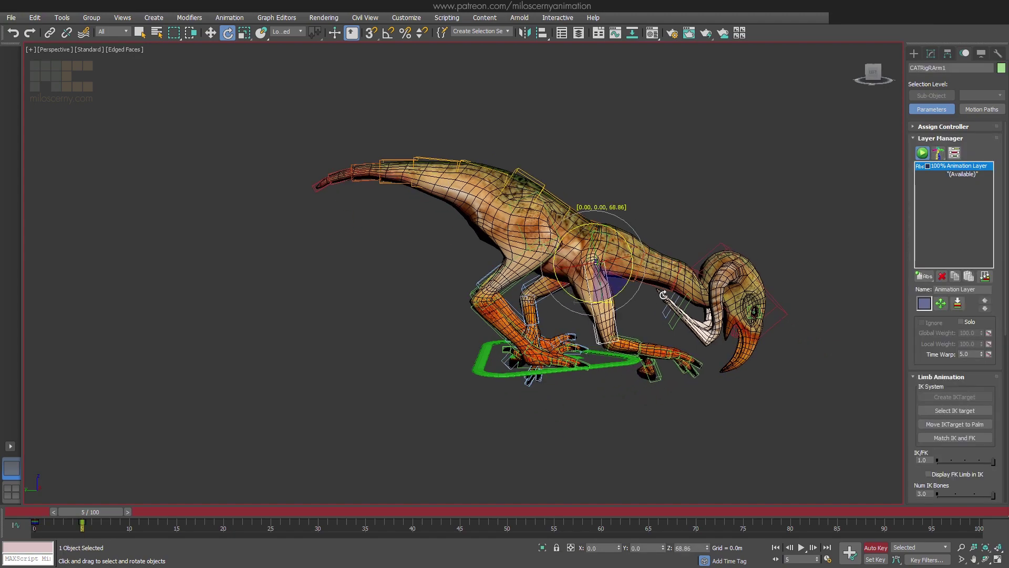
{"action": "middle_click_drag", "start_coordinate": [658, 302], "coordinate": [478, 292], "text": "alt"}
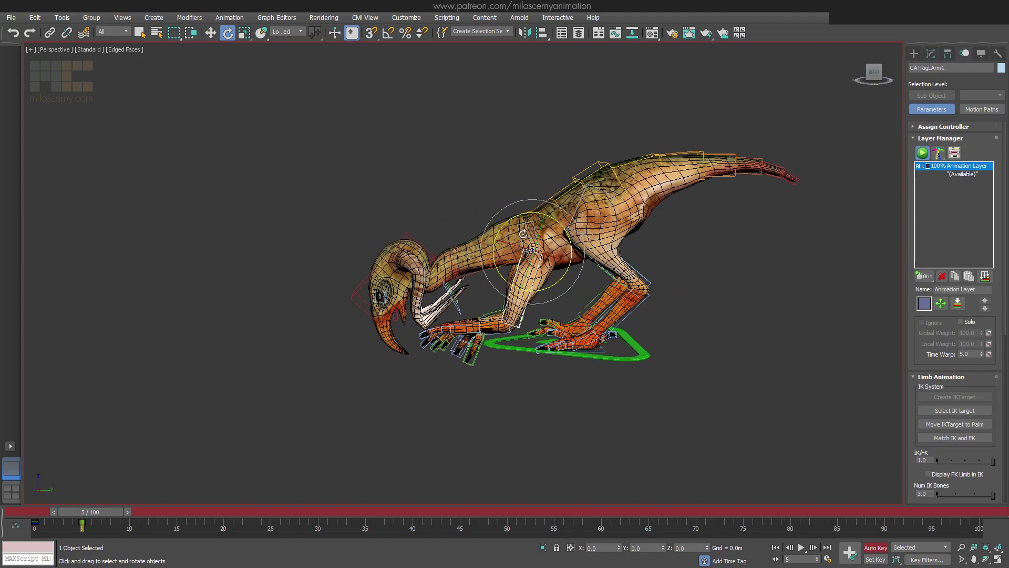
Select both collarbones in wireframe display and adjust their rotation at the shoulders.
{"action": "key", "text": "w"}
{"action": "left_click", "coordinate": [519, 238]}
{"action": "key", "text": "F3"}
{"action": "left_click", "coordinate": [521, 236]}
{"action": "scroll", "coordinate": [521, 236], "scroll_direction": "up", "scroll_amount": 4}
{"action": "middle_click_drag", "start_coordinate": [521, 236], "coordinate": [589, 249], "text": "alt"}
{"action": "left_click", "coordinate": [452, 230], "text": "ctrl"}
{"action": "mouse_move", "coordinate": [453, 230]}
{"action": "middle_mouse_down", "text": "alt"}
{"action": "mouse_move", "coordinate": [405, 221]}
{"action": "mouse_move", "coordinate": [428, 219]}
{"action": "middle_mouse_up", "text": "alt"}
{"action": "key", "text": "e"}
{"action": "key", "text": "F3"}
{"action": "middle_click_drag", "start_coordinate": [514, 216], "coordinate": [623, 153]}
{"action": "scroll", "coordinate": [623, 152], "scroll_direction": "down", "scroll_amount": 4}
{"action": "middle_click_drag", "start_coordinate": [862, 203], "coordinate": [772, 199]}
{"action": "scroll", "coordinate": [778, 202], "scroll_direction": "down", "scroll_amount": 2}
{"action": "left_click", "coordinate": [705, 193]}
{"action": "middle_click_drag", "start_coordinate": [705, 196], "coordinate": [700, 247], "text": "alt"}
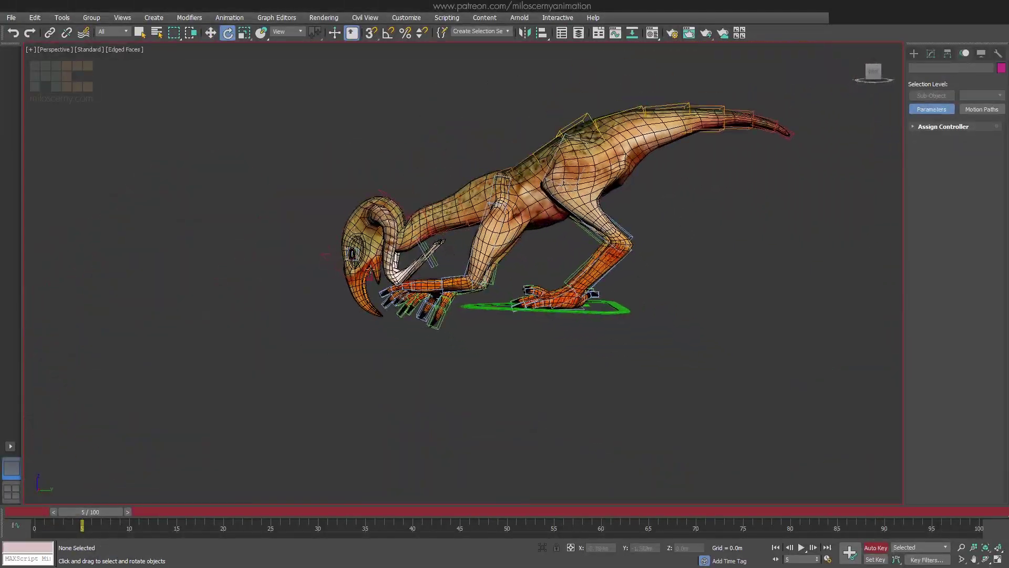
Move the right foot platform CATRigRLegPlatform forward, ahead of the left foot, and scrub around frame 5.
{"action": "left_click", "coordinate": [447, 260]}
{"action": "middle_click_drag", "start_coordinate": [435, 277], "coordinate": [684, 273], "text": "alt"}
{"action": "middle_click_drag", "start_coordinate": [199, 114], "coordinate": [399, 157]}
{"action": "middle_click_drag", "start_coordinate": [484, 340], "coordinate": [474, 345], "text": "alt"}
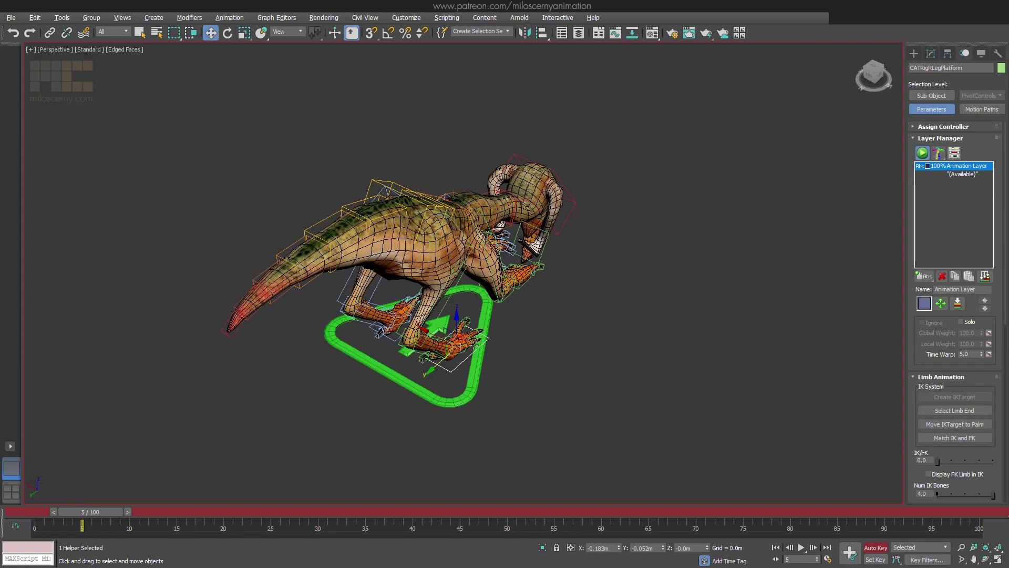
{"action": "middle_click_drag", "start_coordinate": [395, 338], "coordinate": [382, 359], "text": "alt"}
{"action": "middle_click_drag", "start_coordinate": [485, 367], "coordinate": [537, 324], "text": "alt"}
{"action": "scroll", "coordinate": [536, 324], "scroll_direction": "down", "scroll_amount": 3}
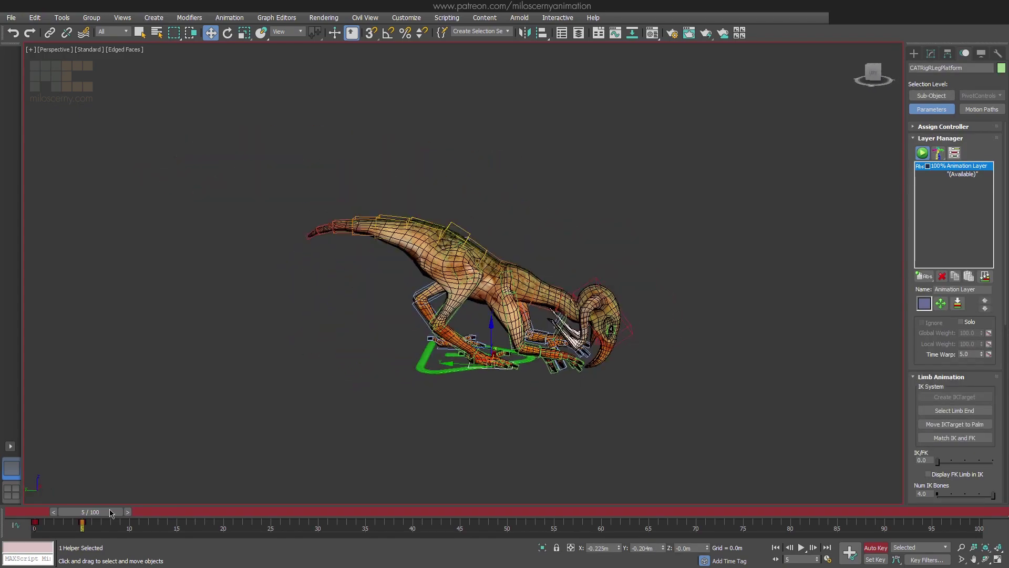
{"action": "mouse_move", "coordinate": [104, 514]}
{"action": "left_mouse_down"}
{"action": "mouse_move", "coordinate": [87, 515]}
{"action": "mouse_move", "coordinate": [105, 514]}
{"action": "left_mouse_up"}
Rotate the middle neck bone CATRigNeck2 slightly to refine the neck pose.
{"action": "scroll", "coordinate": [610, 291], "scroll_direction": "up", "scroll_amount": 4}
{"action": "left_click", "coordinate": [489, 287]}
{"action": "middle_click_drag", "start_coordinate": [489, 286], "coordinate": [480, 280], "text": "alt"}
{"action": "key", "text": "e"}
{"action": "mouse_move", "coordinate": [464, 270]}
{"action": "left_mouse_down"}
{"action": "mouse_move", "coordinate": [485, 294]}
{"action": "mouse_move", "coordinate": [462, 267]}
{"action": "left_mouse_up"}
{"action": "middle_click_drag", "start_coordinate": [594, 231], "coordinate": [599, 225]}
{"action": "scroll", "coordinate": [599, 224], "scroll_direction": "down", "scroll_amount": 3}
Add a second absolute animation layer in the empty layer slot, toggling the rig through setup mode and returning to the timeline start.
{"action": "left_click", "coordinate": [951, 173]}
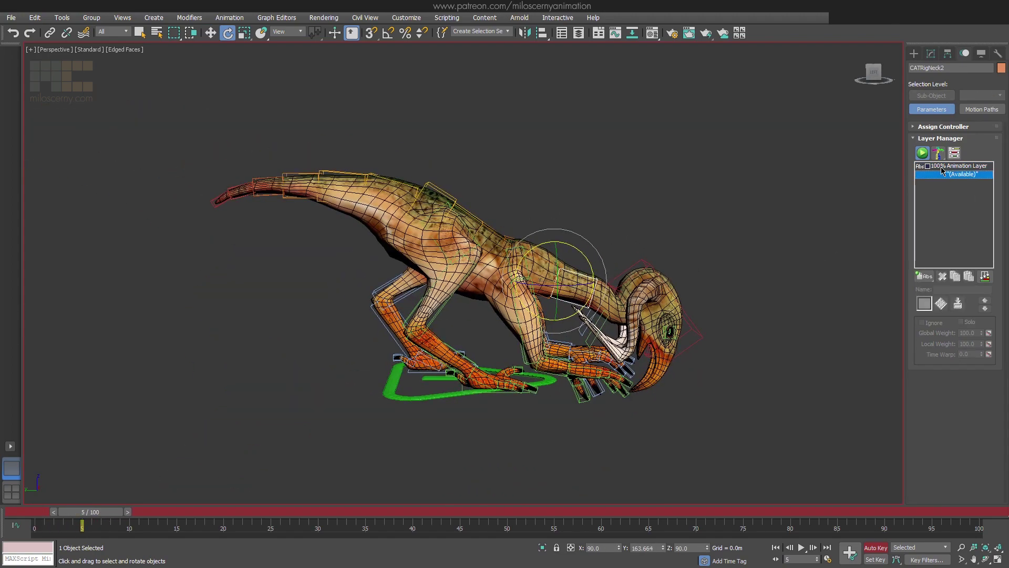
{"action": "left_click", "coordinate": [923, 154]}
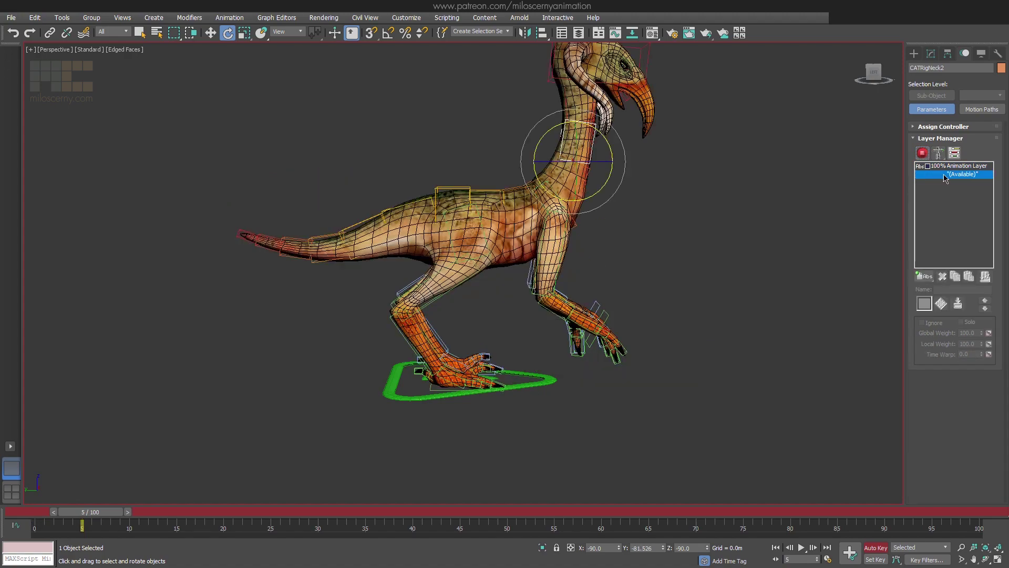
{"action": "left_click", "coordinate": [924, 153]}
{"action": "middle_click_drag", "start_coordinate": [637, 228], "coordinate": [554, 292], "text": "alt"}
{"action": "left_click_drag", "start_coordinate": [114, 518], "coordinate": [68, 516]}
{"action": "middle_click_drag", "start_coordinate": [554, 293], "coordinate": [684, 294], "text": "alt"}
Select both foot platforms, raise them off the ground at frame 5, and tilt the feet on the frames up to 11.
{"action": "key", "text": "w"}
{"action": "left_click", "coordinate": [556, 378]}
{"action": "left_click_drag", "start_coordinate": [69, 516], "coordinate": [117, 512]}
{"action": "left_click", "coordinate": [560, 347], "text": "ctrl"}
{"action": "left_click_drag", "start_coordinate": [511, 321], "coordinate": [597, 276]}
{"action": "key", "text": "e"}
{"action": "middle_click_drag", "start_coordinate": [604, 294], "coordinate": [607, 276], "text": "alt"}
{"action": "left_click_drag", "start_coordinate": [141, 516], "coordinate": [169, 516]}
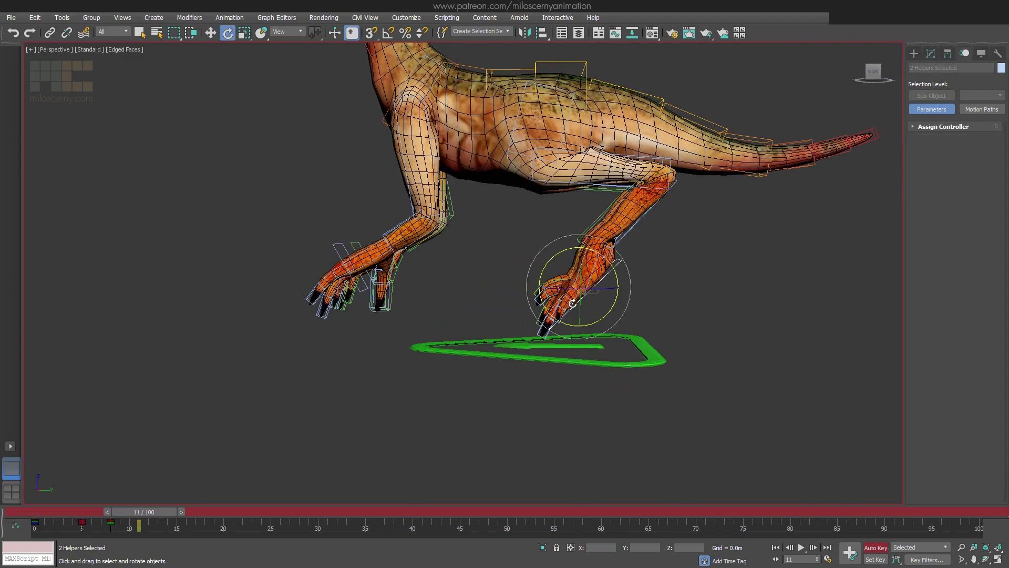
Move both foot platforms backward behind the body at frame 11 and advance to frame 15.
{"action": "key", "text": "w"}
{"action": "left_click_drag", "start_coordinate": [591, 278], "coordinate": [703, 283]}
{"action": "key", "text": "e"}
{"action": "left_click_drag", "start_coordinate": [154, 517], "coordinate": [192, 517]}
Select both foot platforms at frame 15 and move them forward and down toward the ground.
{"action": "left_click", "coordinate": [689, 274]}
{"action": "middle_click_drag", "start_coordinate": [701, 208], "coordinate": [728, 210], "text": "alt"}
{"action": "left_click", "coordinate": [736, 294], "text": "ctrl"}
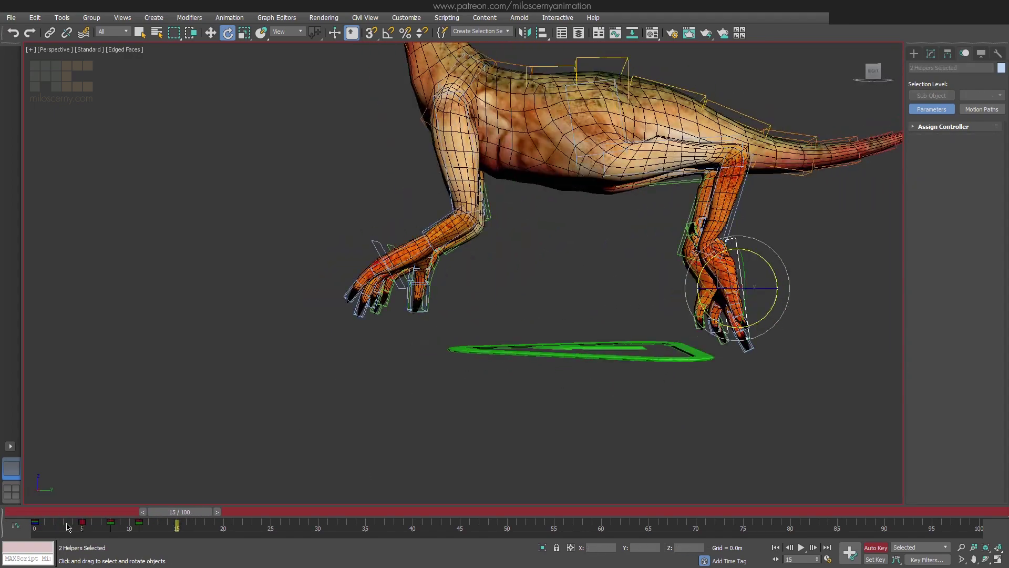
{"action": "key", "text": "w"}
{"action": "left_click_drag", "start_coordinate": [734, 289], "coordinate": [588, 350]}
{"action": "key", "text": "e"}
{"action": "middle_click_drag", "start_coordinate": [604, 373], "coordinate": [678, 363], "text": "alt"}
Move the left foot platform CATRigLLegPlatform outward to about X 0.865 m at frame 20.
{"action": "left_click", "coordinate": [651, 361]}
{"action": "left_click", "coordinate": [532, 366]}
{"action": "left_click_drag", "start_coordinate": [180, 512], "coordinate": [225, 512]}
{"action": "key", "text": "w"}
{"action": "left_click_drag", "start_coordinate": [532, 351], "coordinate": [368, 348]}
{"action": "middle_click_drag", "start_coordinate": [400, 315], "coordinate": [466, 309], "text": "alt"}
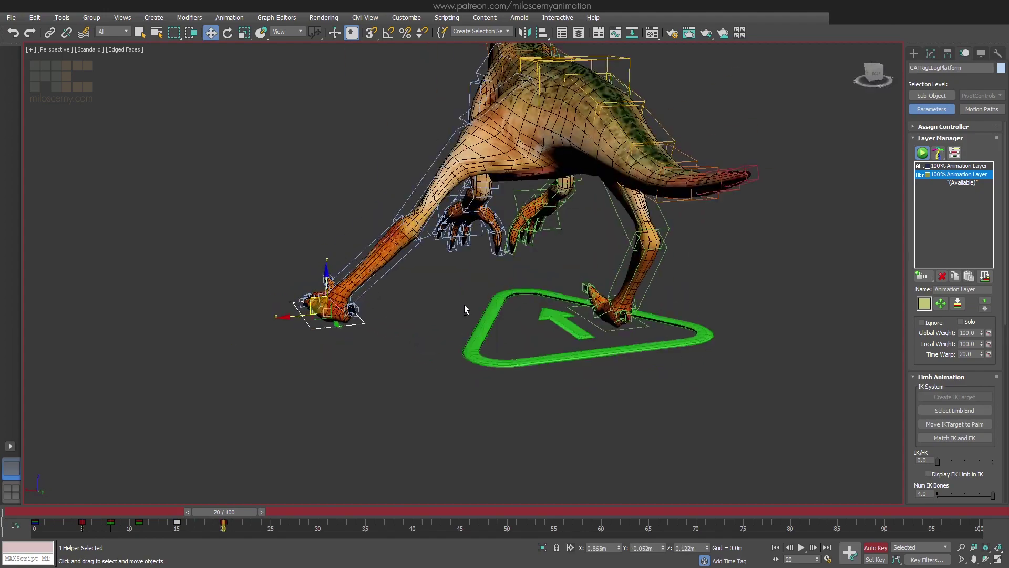
Scrub through the first 25 frames to examine the foot keys and how the legs deform.
{"action": "left_click_drag", "start_coordinate": [225, 512], "coordinate": [135, 512]}
{"action": "left_click_drag", "start_coordinate": [270, 523], "coordinate": [32, 523]}
{"action": "left_click", "coordinate": [640, 337]}
{"action": "middle_click_drag", "start_coordinate": [503, 377], "coordinate": [579, 368], "text": "alt"}
{"action": "left_click_drag", "start_coordinate": [135, 512], "coordinate": [284, 512]}
{"action": "middle_click_drag", "start_coordinate": [526, 195], "coordinate": [484, 279]}
Rotate the left upper arm CATRigLArm1 between frames 25 and 34, keying the rest pose at frame 34.
{"action": "double_click", "coordinate": [425, 166]}
{"action": "middle_click_drag", "start_coordinate": [426, 263], "coordinate": [452, 263], "text": "alt"}
{"action": "left_click_drag", "start_coordinate": [304, 512], "coordinate": [165, 527]}
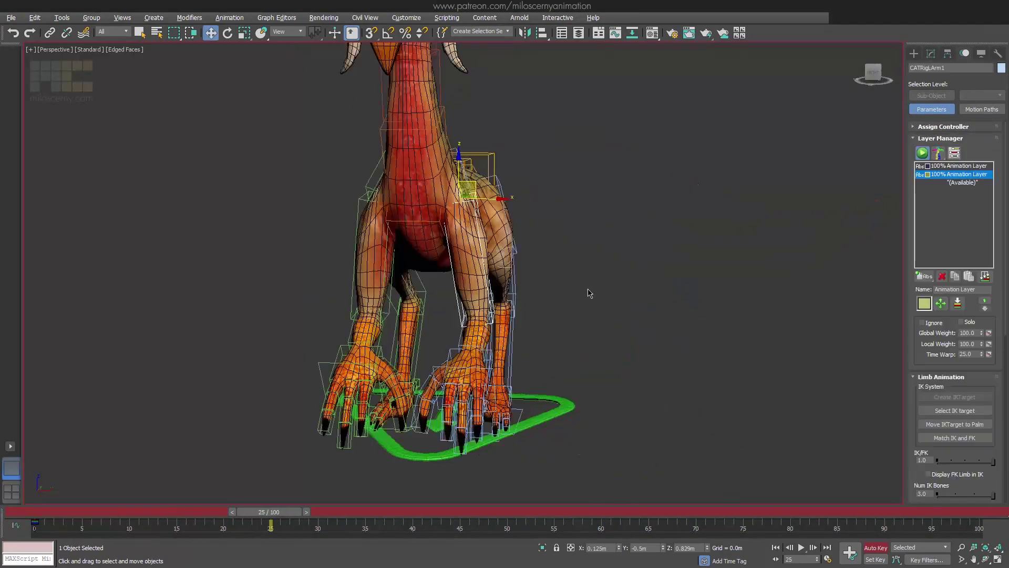
{"action": "middle_click_drag", "start_coordinate": [588, 291], "coordinate": [578, 379], "text": "alt"}
{"action": "left_click", "coordinate": [578, 389]}
{"action": "left_click", "coordinate": [614, 164]}
{"action": "key", "text": "e"}
{"action": "mouse_move", "coordinate": [314, 512]}
{"action": "left_mouse_down"}
{"action": "mouse_move", "coordinate": [297, 512]}
{"action": "mouse_move", "coordinate": [332, 512]}
{"action": "left_mouse_up"}
{"action": "left_click_drag", "start_coordinate": [591, 180], "coordinate": [584, 150]}
{"action": "left_click", "coordinate": [271, 524]}
{"action": "double_click", "coordinate": [625, 176]}
{"action": "left_click_drag", "start_coordinate": [331, 512], "coordinate": [385, 512]}
Rotate the left upper arm at frames 37 and 40, and copy its key from frame 34 to 43.
{"action": "left_click", "coordinate": [594, 216]}
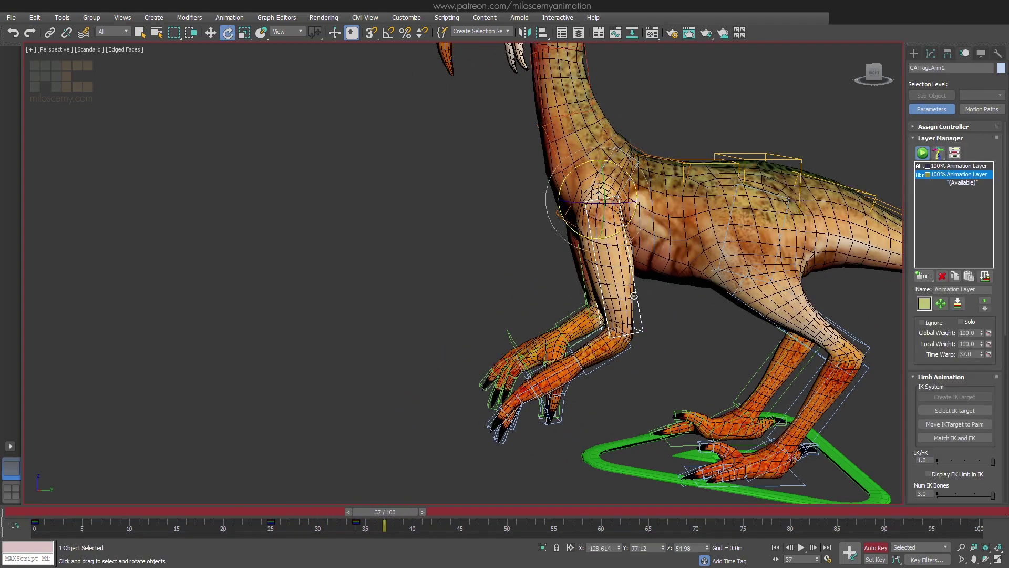
{"action": "left_click_drag", "start_coordinate": [613, 235], "coordinate": [558, 202]}
{"action": "left_click_drag", "start_coordinate": [385, 512], "coordinate": [412, 512]}
{"action": "left_click_drag", "start_coordinate": [570, 226], "coordinate": [633, 247]}
{"action": "left_click", "coordinate": [356, 524]}
{"action": "left_click_drag", "start_coordinate": [357, 523], "coordinate": [441, 524], "text": "shift"}
{"action": "left_click_drag", "start_coordinate": [412, 512], "coordinate": [439, 512]}
Bend the left forearm CATRigLArm2 at frames 46 and 49, keying its rest pose at frames 43 and 52.
{"action": "left_click", "coordinate": [600, 352]}
{"action": "left_click_drag", "start_coordinate": [357, 524], "coordinate": [441, 524], "text": "shift"}
{"action": "left_click_drag", "start_coordinate": [466, 512], "coordinate": [493, 512]}
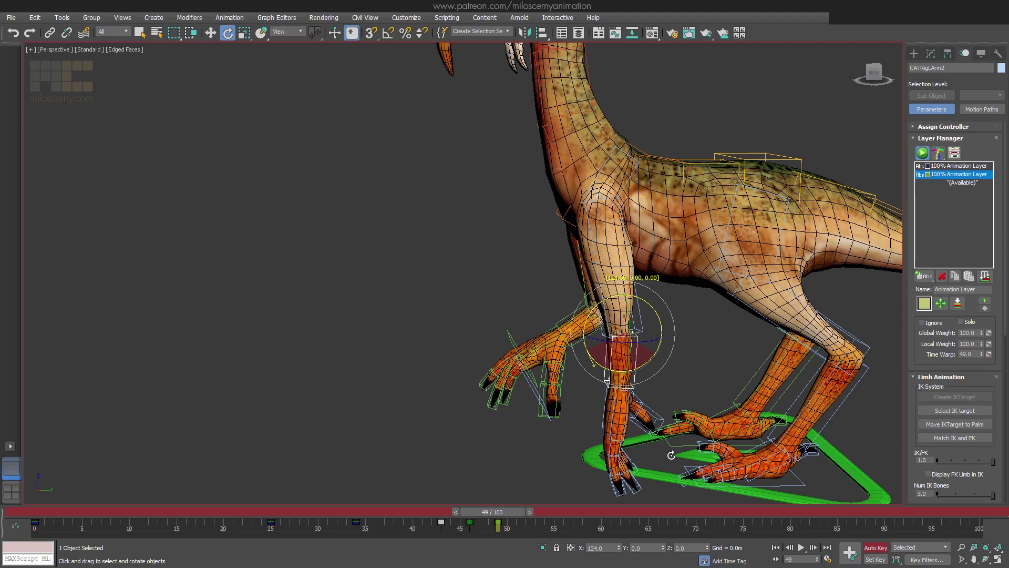
{"action": "middle_click_drag", "start_coordinate": [671, 456], "coordinate": [663, 431], "text": "alt"}
{"action": "scroll", "coordinate": [662, 431], "scroll_direction": "up", "scroll_amount": 3}
{"action": "left_click_drag", "start_coordinate": [492, 512], "coordinate": [519, 512]}
{"action": "left_click_drag", "start_coordinate": [441, 523], "coordinate": [526, 523], "text": "shift"}
{"action": "mouse_move", "coordinate": [529, 513]}
{"action": "left_mouse_down"}
{"action": "mouse_move", "coordinate": [411, 517]}
{"action": "mouse_move", "coordinate": [539, 524]}
{"action": "left_mouse_up"}
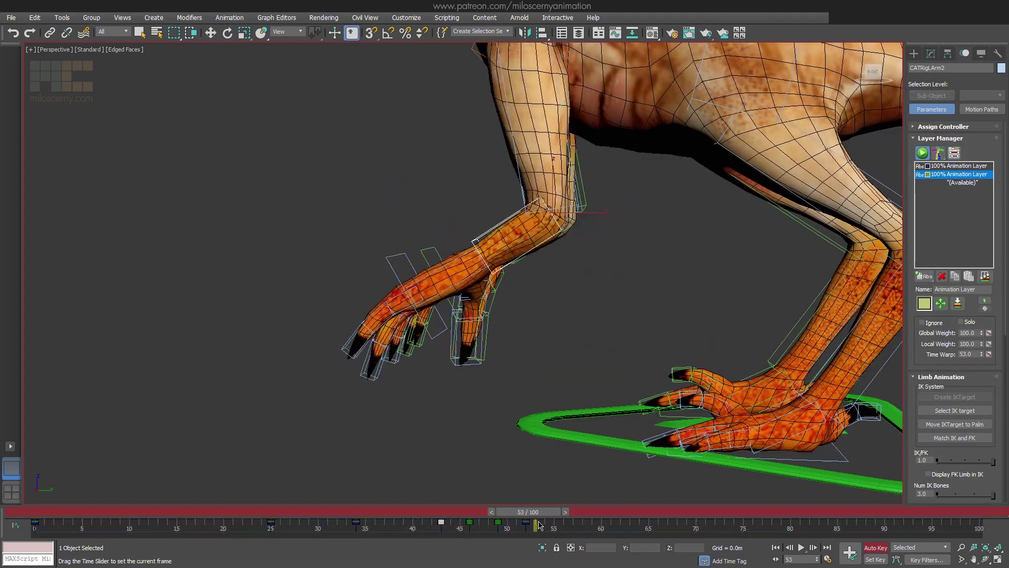
Rotate the left hand bone CATRigLArmPalm at frame 58 and advance to frame 61.
{"action": "middle_click_drag", "start_coordinate": [473, 272], "coordinate": [516, 294], "text": "alt"}
{"action": "left_click_drag", "start_coordinate": [519, 513], "coordinate": [578, 512]}
{"action": "key", "text": "e"}
{"action": "left_click_drag", "start_coordinate": [581, 475], "coordinate": [584, 421]}
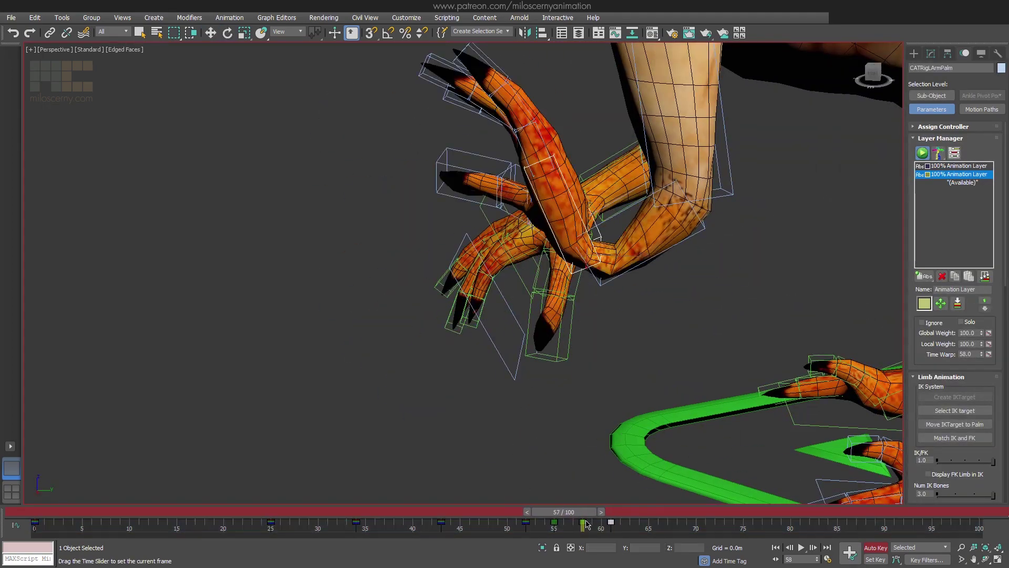
{"action": "left_click_drag", "start_coordinate": [579, 512], "coordinate": [608, 512]}
Curl all left-hand finger bones about 128 degrees in local coordinates at frame 64, and copy their frame 61 key to frame 67.
{"action": "double_click", "coordinate": [600, 317]}
{"action": "middle_click_drag", "start_coordinate": [608, 421], "coordinate": [846, 551], "text": "alt"}
{"action": "middle_click_drag", "start_coordinate": [563, 328], "coordinate": [518, 252], "text": "alt"}
{"action": "left_click_drag", "start_coordinate": [518, 253], "coordinate": [526, 295]}
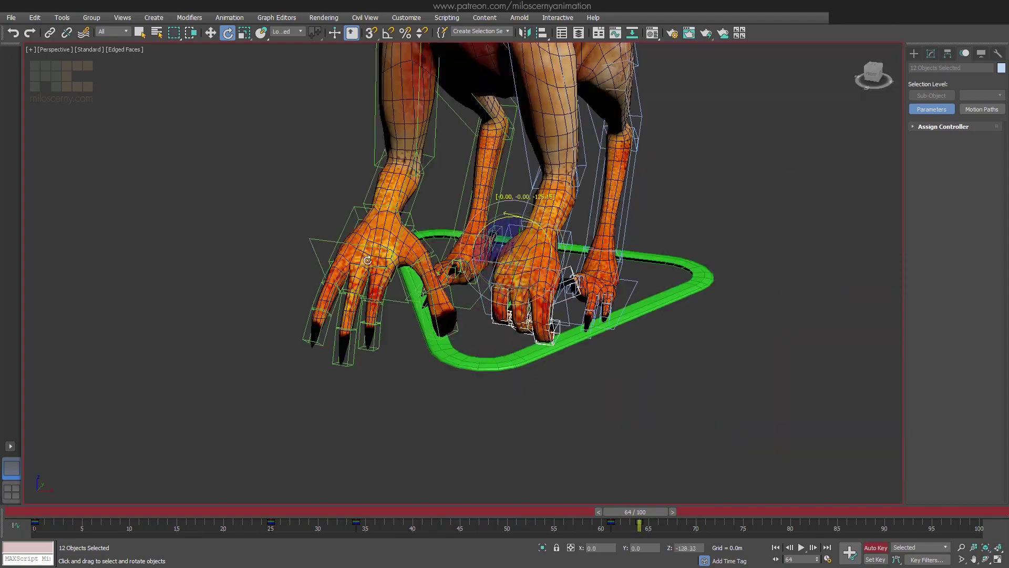
{"action": "middle_click_drag", "start_coordinate": [526, 294], "coordinate": [567, 295], "text": "alt"}
{"action": "left_click_drag", "start_coordinate": [610, 523], "coordinate": [668, 523], "text": "shift"}
{"action": "left_click_drag", "start_coordinate": [635, 512], "coordinate": [663, 512]}
Select the left hand's individual finger chains and their keys between frames 61 and 67.
{"action": "key", "text": "w"}
{"action": "middle_click_drag", "start_coordinate": [620, 400], "coordinate": [535, 315], "text": "alt"}
{"action": "double_click", "coordinate": [490, 295]}
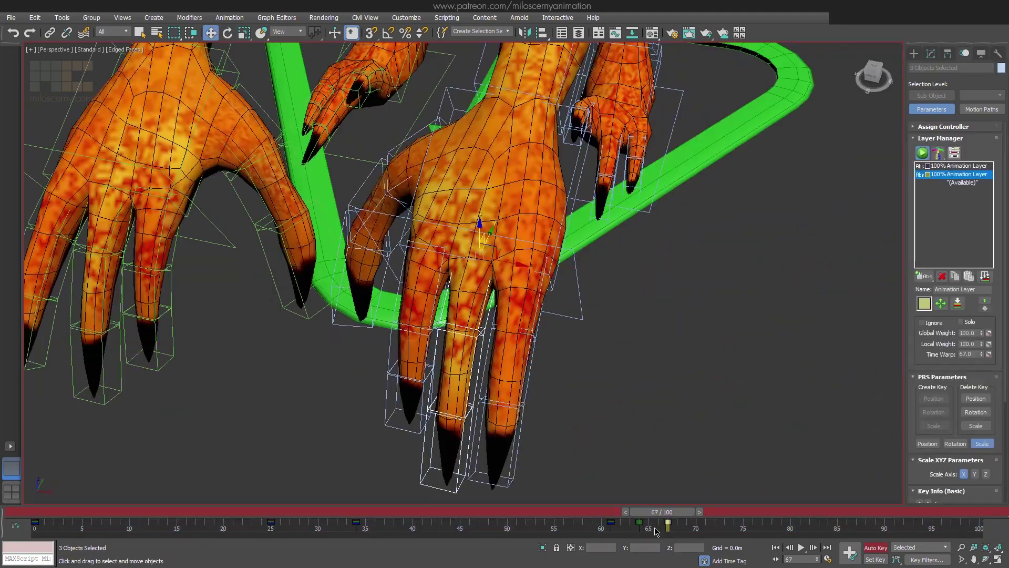
{"action": "left_click_drag", "start_coordinate": [679, 528], "coordinate": [603, 525]}
{"action": "left_click_drag", "start_coordinate": [631, 534], "coordinate": [650, 534]}
{"action": "double_click", "coordinate": [440, 284]}
{"action": "left_click_drag", "start_coordinate": [678, 528], "coordinate": [604, 524]}
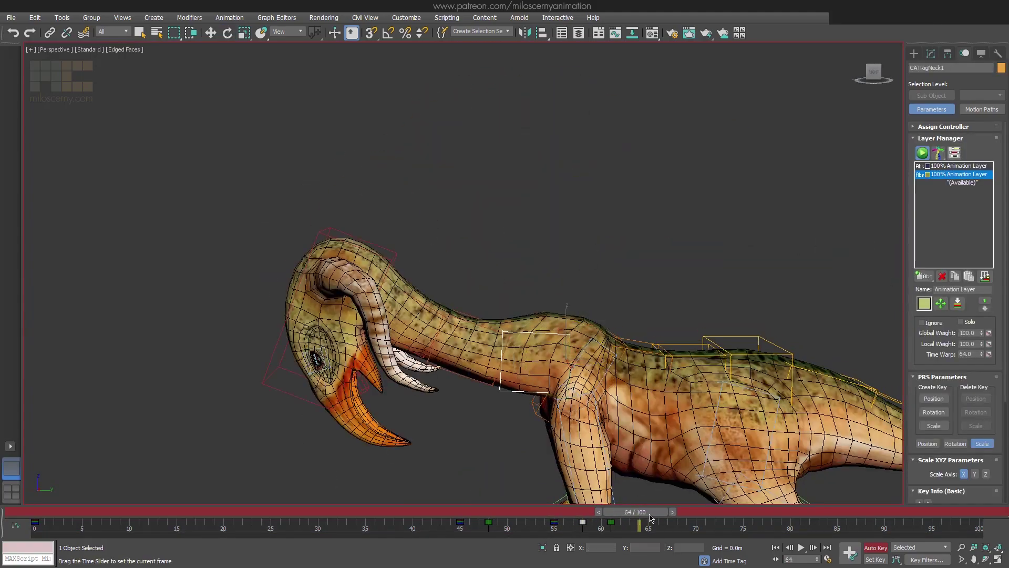
Animate the neck and head rotations through frame 91, copying the head's key from frame 85 to 94.
{"action": "left_click_drag", "start_coordinate": [651, 518], "coordinate": [750, 518]}
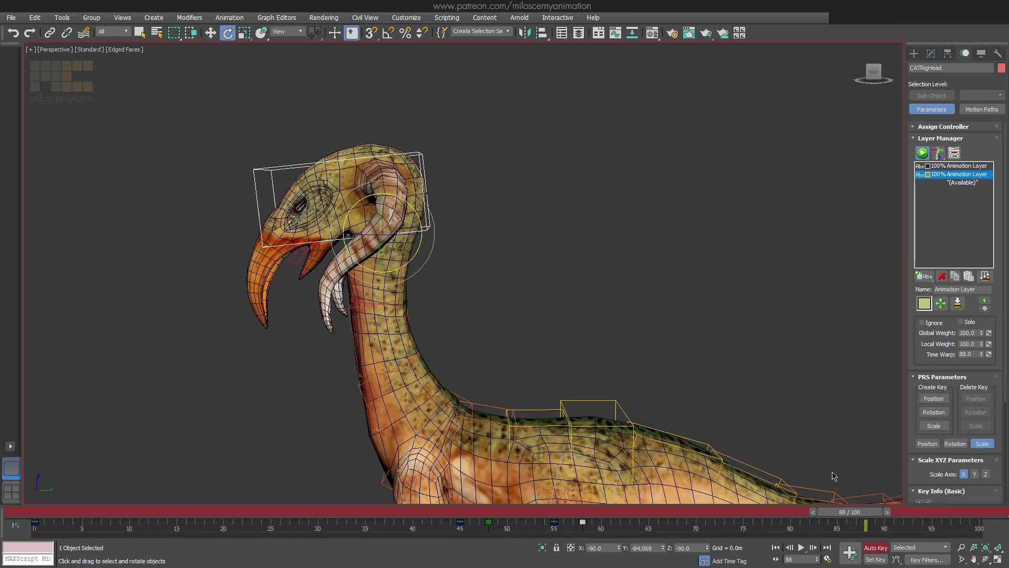
{"action": "left_click_drag", "start_coordinate": [836, 518], "coordinate": [876, 517]}
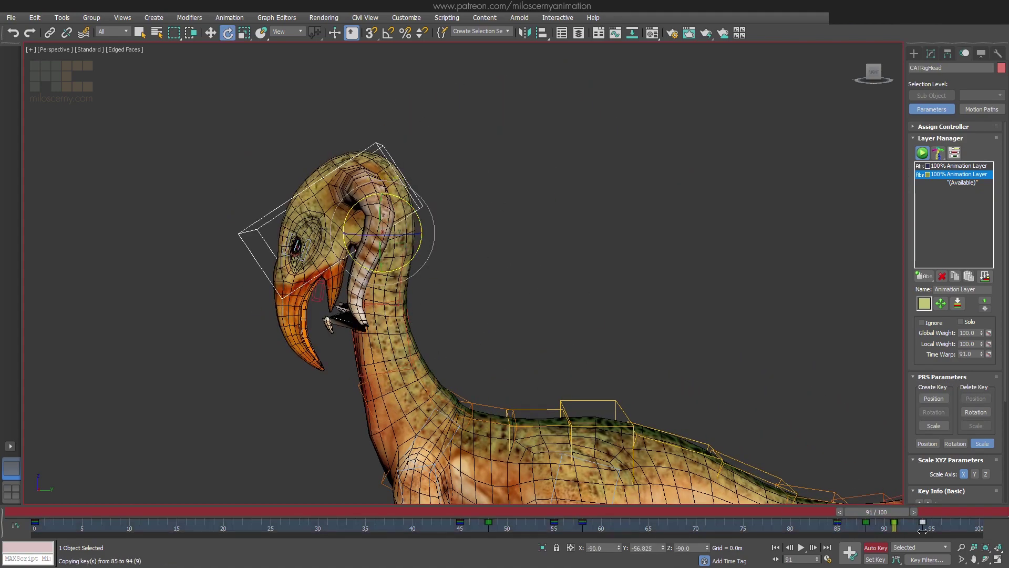
{"action": "left_click_drag", "start_coordinate": [876, 518], "coordinate": [883, 517]}
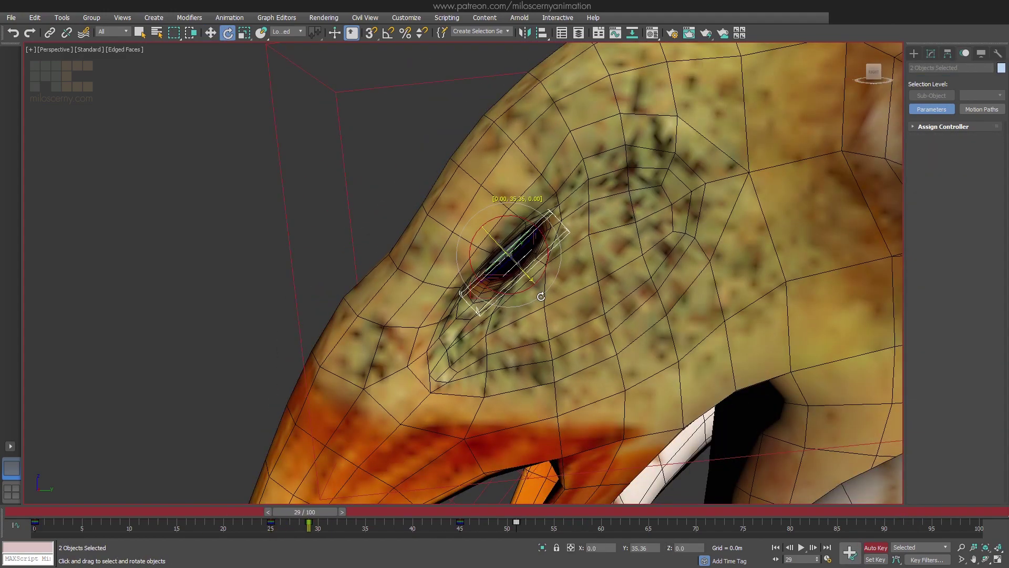
Select the eye bone in wireframe display near frame 29 and return to shaded display.
{"action": "key", "text": "F3"}
{"action": "mouse_move", "coordinate": [336, 513]}
{"action": "left_mouse_down"}
{"action": "mouse_move", "coordinate": [318, 521]}
{"action": "mouse_move", "coordinate": [333, 520]}
{"action": "left_mouse_up"}
{"action": "left_click", "coordinate": [504, 261]}
{"action": "key", "text": "F3"}
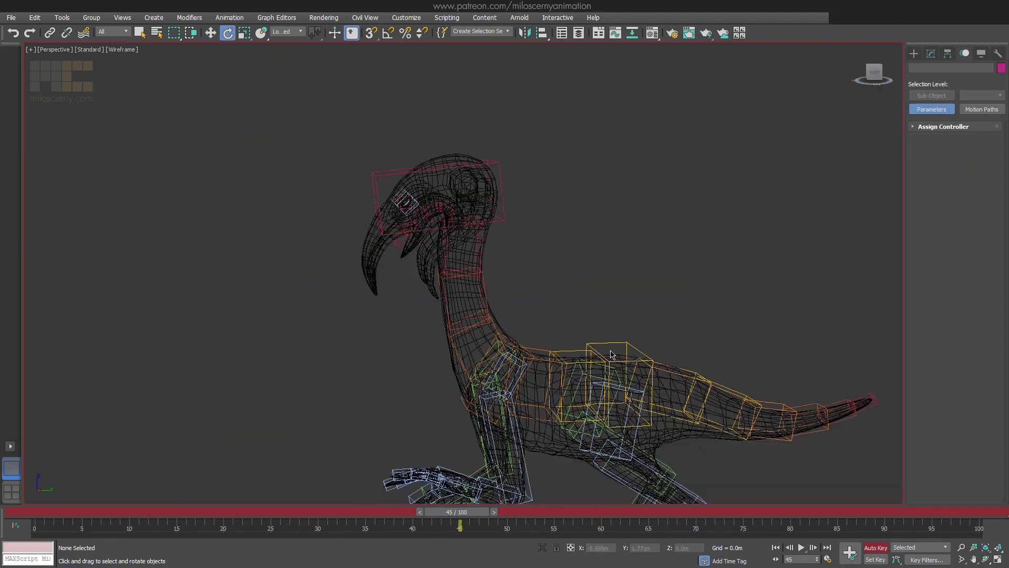
Play back the animation, and turn on Auto Key with the left foot's toe bones selected.
{"action": "left_click", "coordinate": [806, 548]}
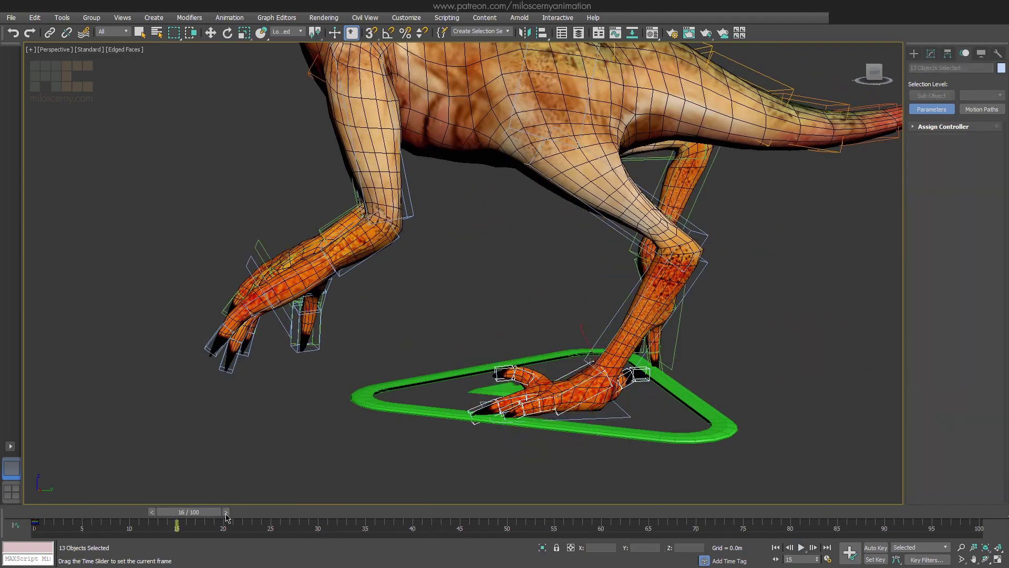
{"action": "key", "text": "n"}
{"action": "scroll", "coordinate": [338, 432], "scroll_direction": "up", "scroll_amount": 2}
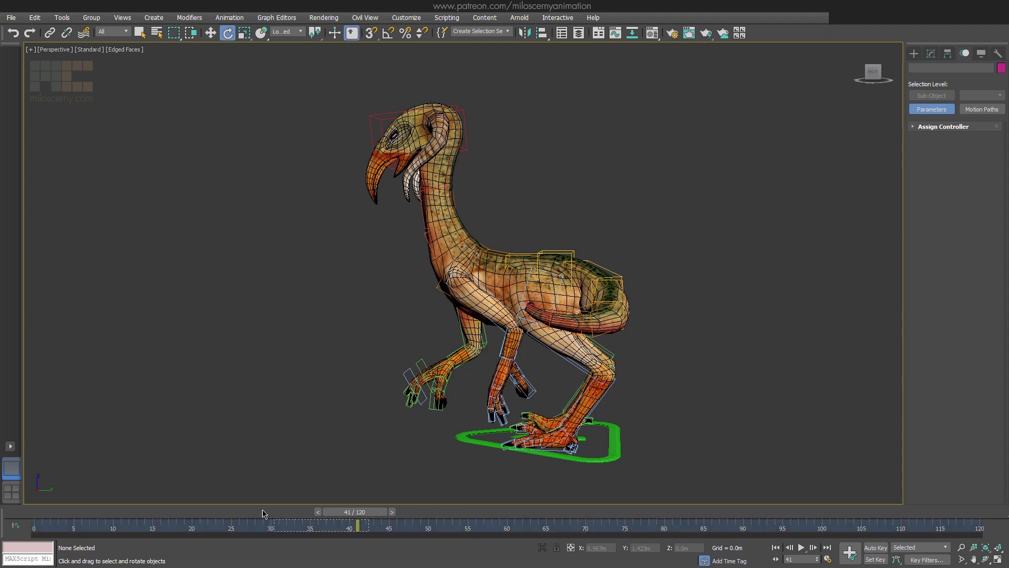
Return to frame 0 and assign the plain grey 13 - Default material to the body, closing the Material Editor.
{"action": "left_click_drag", "start_coordinate": [352, 518], "coordinate": [1, 536]}
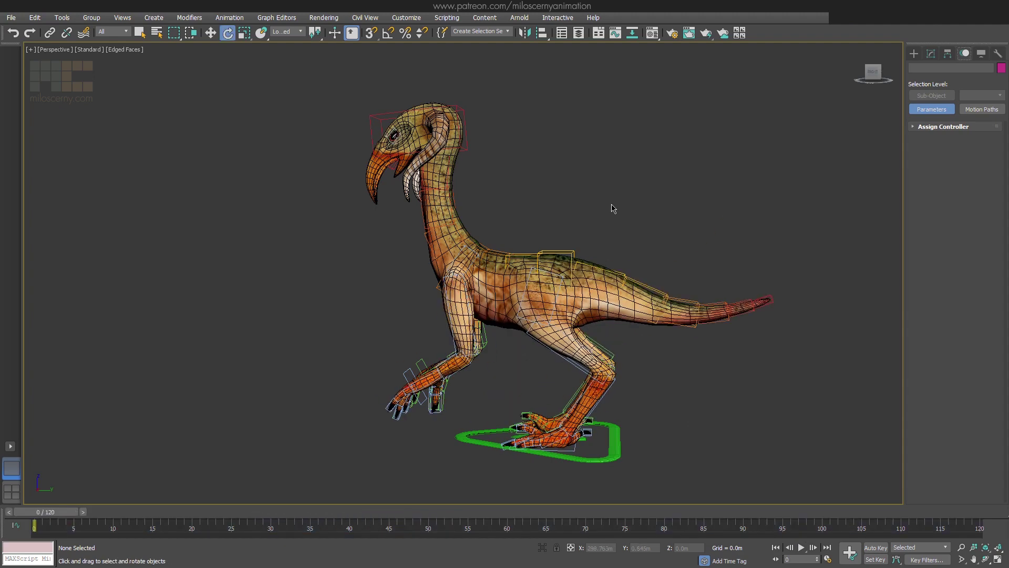
{"action": "key", "text": "m"}
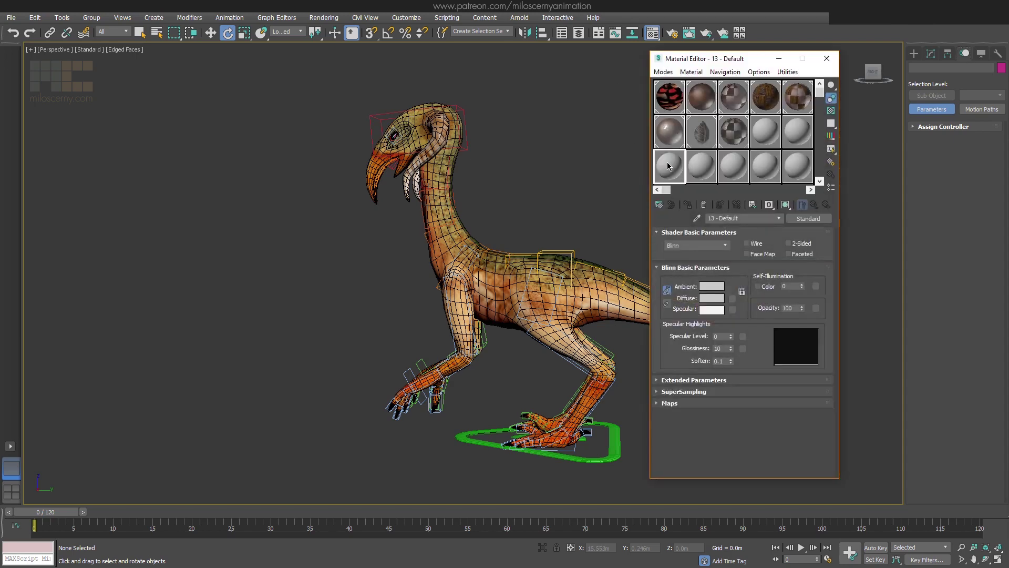
{"action": "left_click_drag", "start_coordinate": [496, 269], "coordinate": [496, 266]}
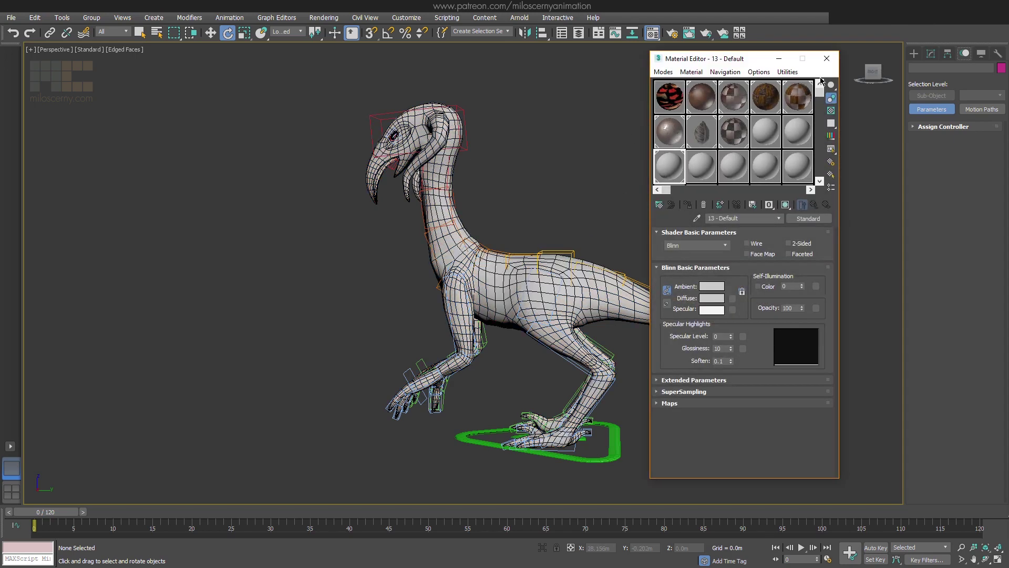
{"action": "left_click", "coordinate": [827, 60]}
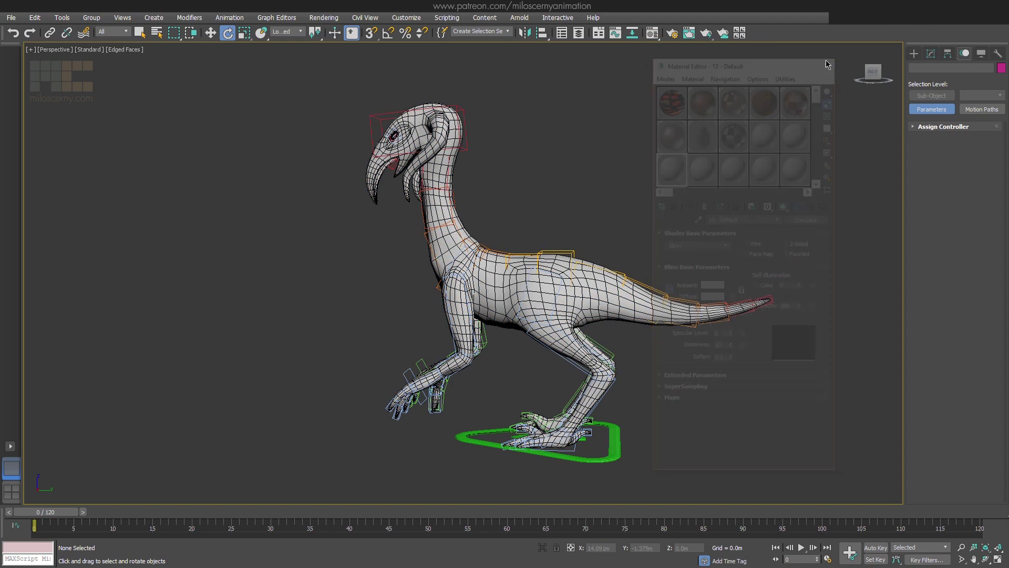
Select the Body mesh and enable envelope editing in its Skin modifier.
{"action": "left_click", "coordinate": [498, 277]}
{"action": "left_click", "coordinate": [936, 99]}
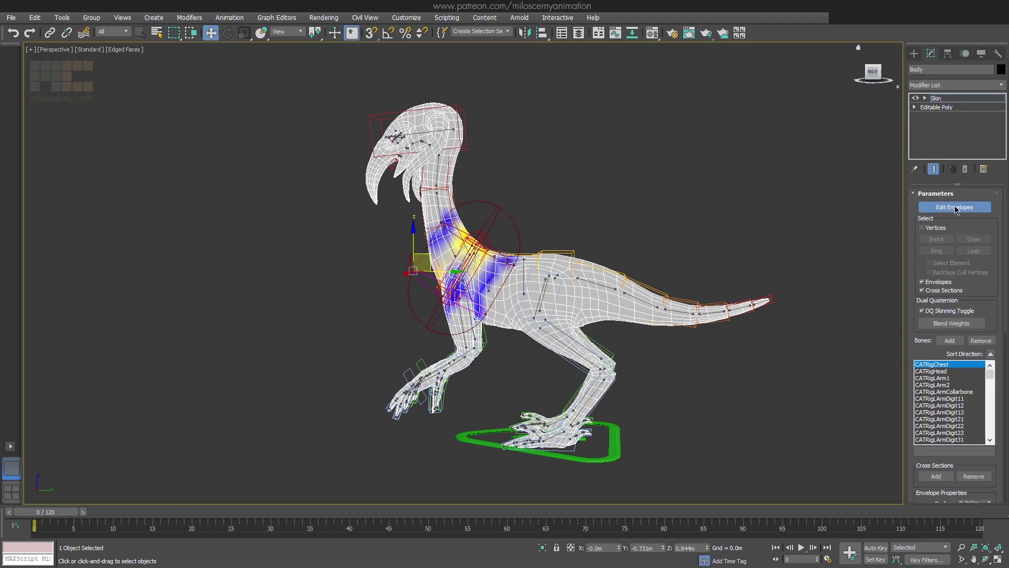
{"action": "scroll", "coordinate": [730, 168], "scroll_direction": "up", "scroll_amount": 4}
{"action": "mouse_move", "coordinate": [693, 222]}
{"action": "middle_mouse_down"}
{"action": "mouse_move", "coordinate": [736, 197]}
{"action": "mouse_move", "coordinate": [673, 206]}
{"action": "mouse_move", "coordinate": [710, 203]}
{"action": "mouse_move", "coordinate": [697, 203]}
{"action": "middle_mouse_up"}
{"action": "scroll", "coordinate": [730, 168], "scroll_direction": "down", "scroll_amount": 2}
{"action": "key", "text": "q"}
Scrub to frame 30 and select the CATRigLLeg1 envelope to examine the hip weights.
{"action": "left_click_drag", "start_coordinate": [59, 518], "coordinate": [236, 517]}
{"action": "mouse_move", "coordinate": [546, 342]}
{"action": "middle_mouse_down", "text": "alt"}
{"action": "mouse_move", "coordinate": [519, 348]}
{"action": "mouse_move", "coordinate": [560, 337]}
{"action": "middle_mouse_up", "text": "alt"}
{"action": "left_click", "coordinate": [491, 289]}
{"action": "left_click_drag", "start_coordinate": [227, 515], "coordinate": [277, 517]}
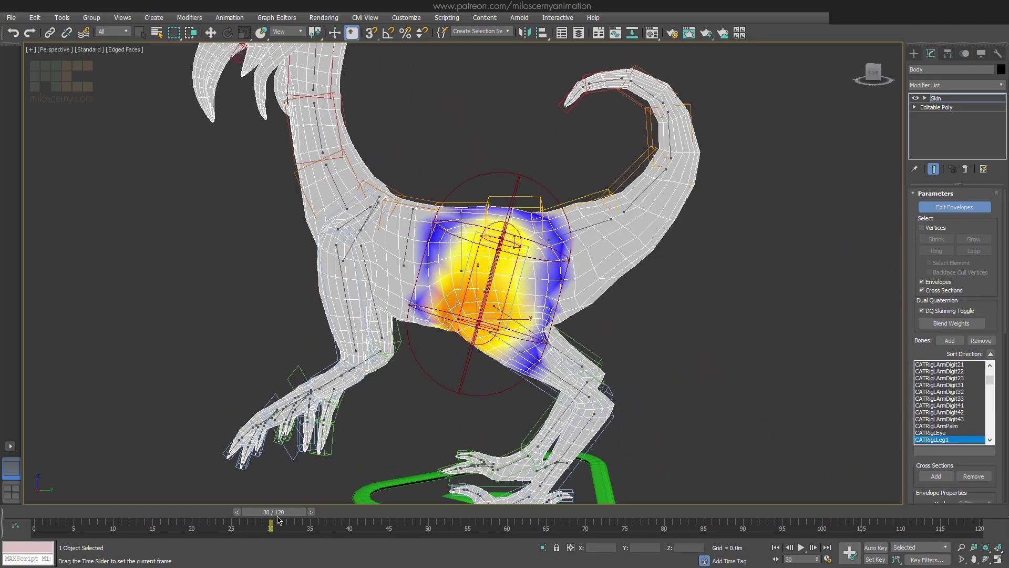
Select the tail-tip envelope CATRigTail6 to examine its weights, and move back to frame 25.
{"action": "middle_click_drag", "start_coordinate": [659, 243], "coordinate": [642, 353]}
{"action": "scroll", "coordinate": [552, 225], "scroll_direction": "up", "scroll_amount": 2}
{"action": "left_click", "coordinate": [556, 223]}
{"action": "scroll", "coordinate": [571, 230], "scroll_direction": "up", "scroll_amount": 6}
{"action": "middle_click_drag", "start_coordinate": [573, 231], "coordinate": [586, 315]}
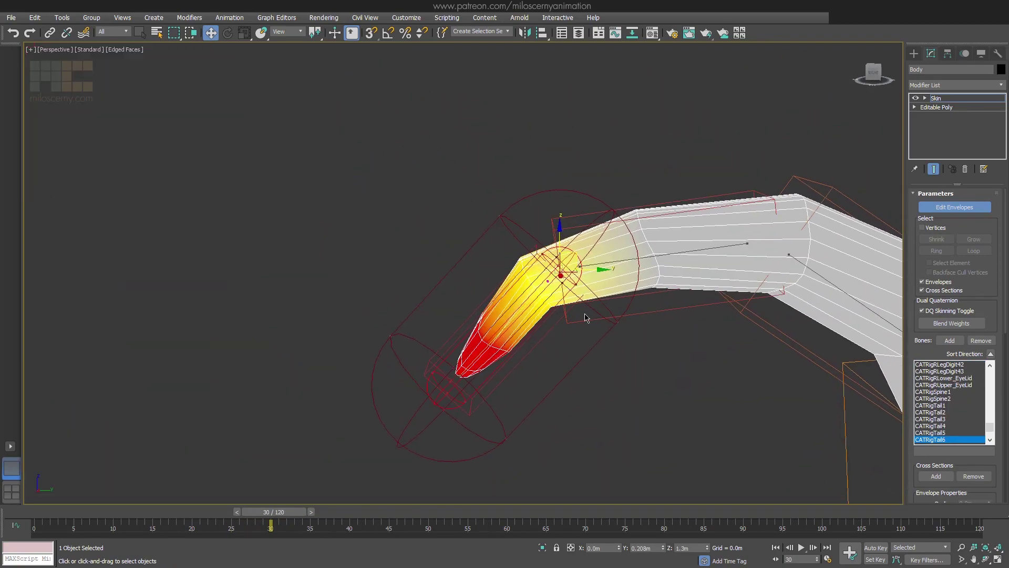
{"action": "scroll", "coordinate": [585, 316], "scroll_direction": "down", "scroll_amount": 6}
{"action": "key", "text": "q"}
{"action": "left_click_drag", "start_coordinate": [286, 516], "coordinate": [242, 516]}
Select the CATRigTail5 envelope and widen its outer envelope at both ends.
{"action": "middle_click_drag", "start_coordinate": [678, 336], "coordinate": [482, 254]}
{"action": "scroll", "coordinate": [631, 315], "scroll_direction": "up", "scroll_amount": 4}
{"action": "middle_click_drag", "start_coordinate": [625, 316], "coordinate": [638, 300], "text": "alt"}
{"action": "scroll", "coordinate": [638, 301], "scroll_direction": "up", "scroll_amount": 4}
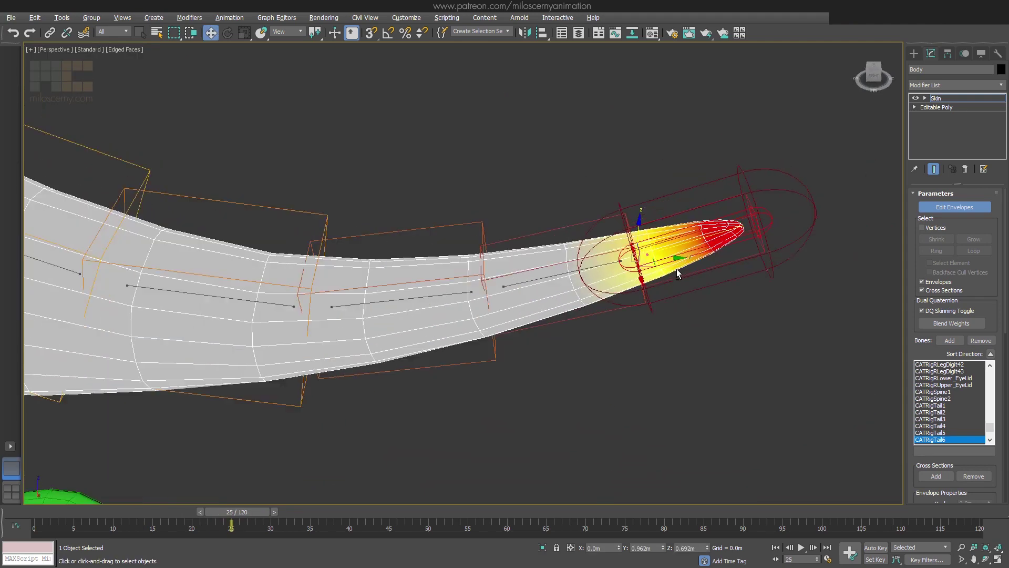
{"action": "middle_click_drag", "start_coordinate": [677, 273], "coordinate": [663, 266], "text": "alt"}
{"action": "left_click", "coordinate": [618, 204]}
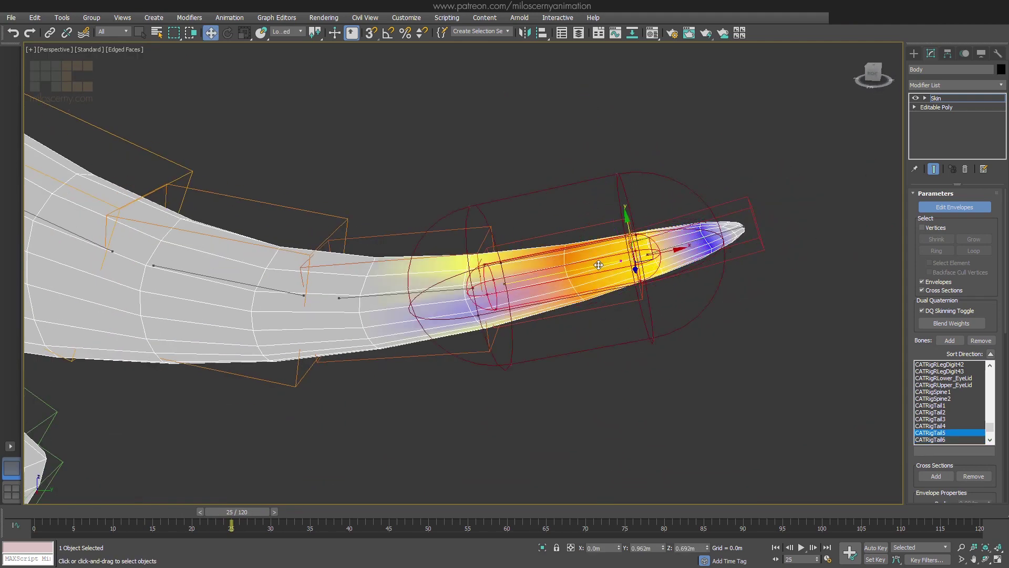
{"action": "middle_click_drag", "start_coordinate": [605, 106], "coordinate": [778, 107]}
{"action": "left_click", "coordinate": [639, 207]}
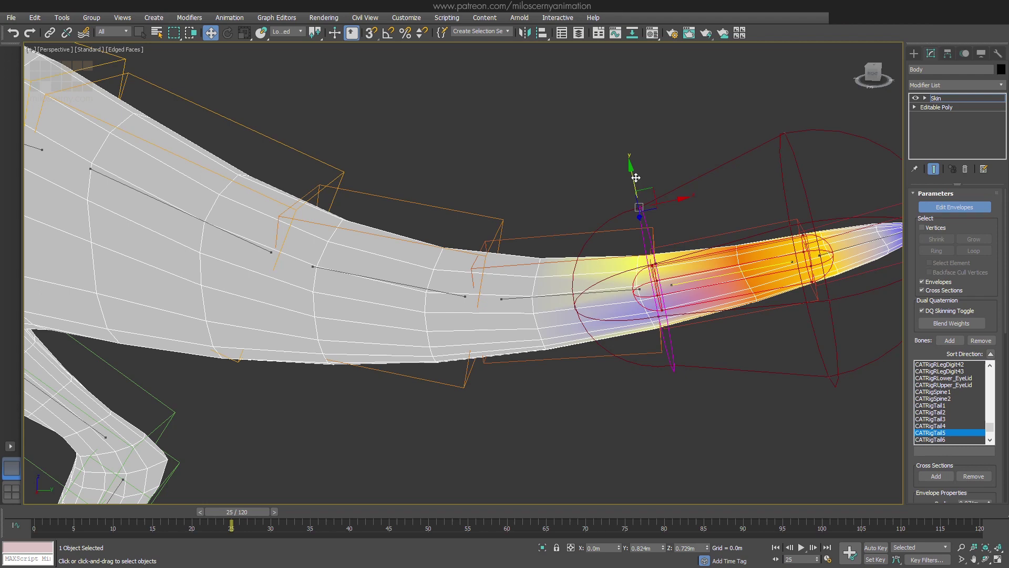
Widen the outer envelopes of CATRigTail4 and CATRigTail3 at both ends.
{"action": "left_click", "coordinate": [582, 296]}
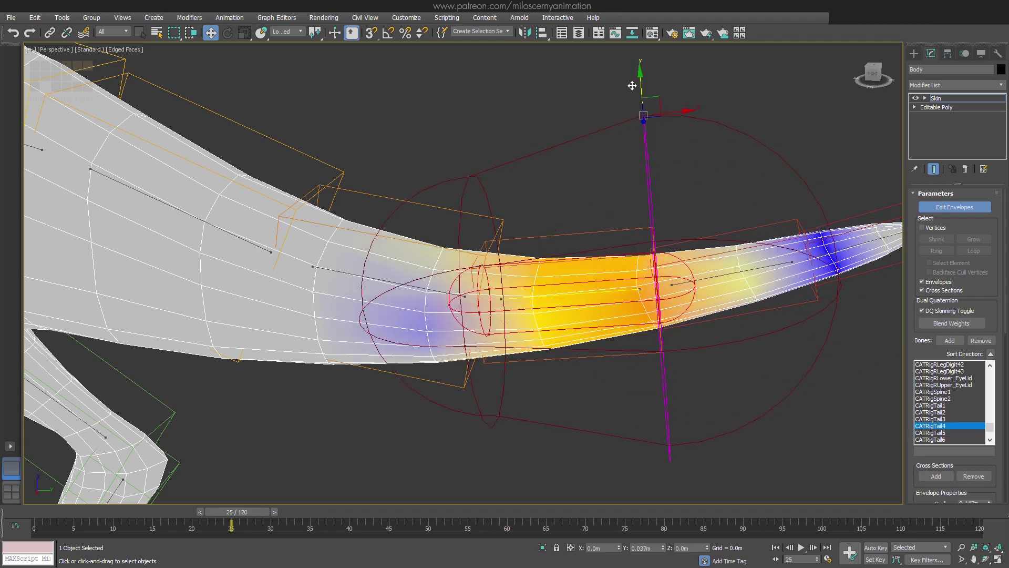
{"action": "left_click", "coordinate": [474, 175]}
{"action": "left_click_drag", "start_coordinate": [472, 141], "coordinate": [463, 88]}
{"action": "middle_click_drag", "start_coordinate": [451, 227], "coordinate": [684, 198]}
{"action": "scroll", "coordinate": [684, 198], "scroll_direction": "down", "scroll_amount": 3}
{"action": "left_click", "coordinate": [613, 262]}
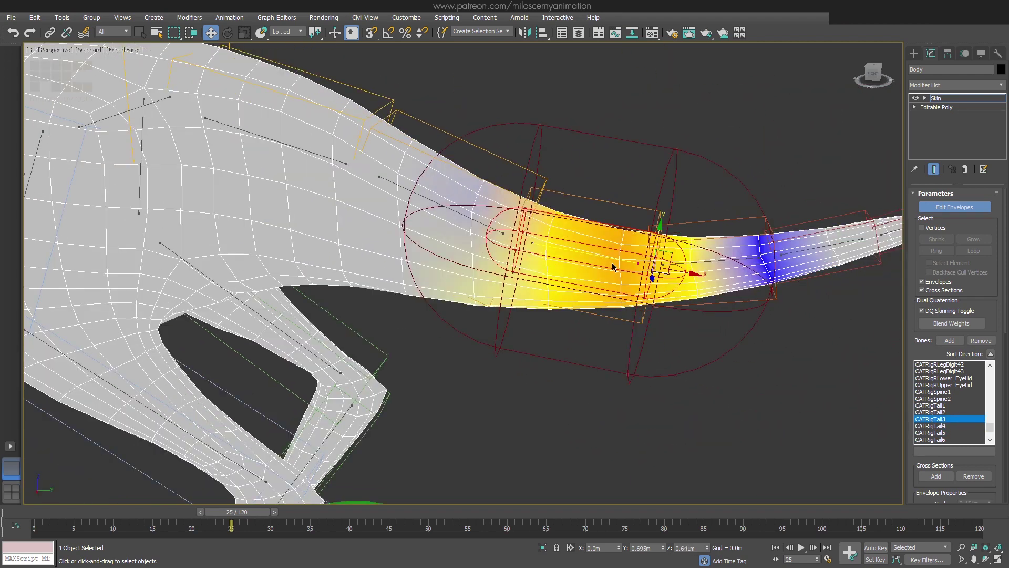
{"action": "middle_click_drag", "start_coordinate": [613, 266], "coordinate": [584, 282]}
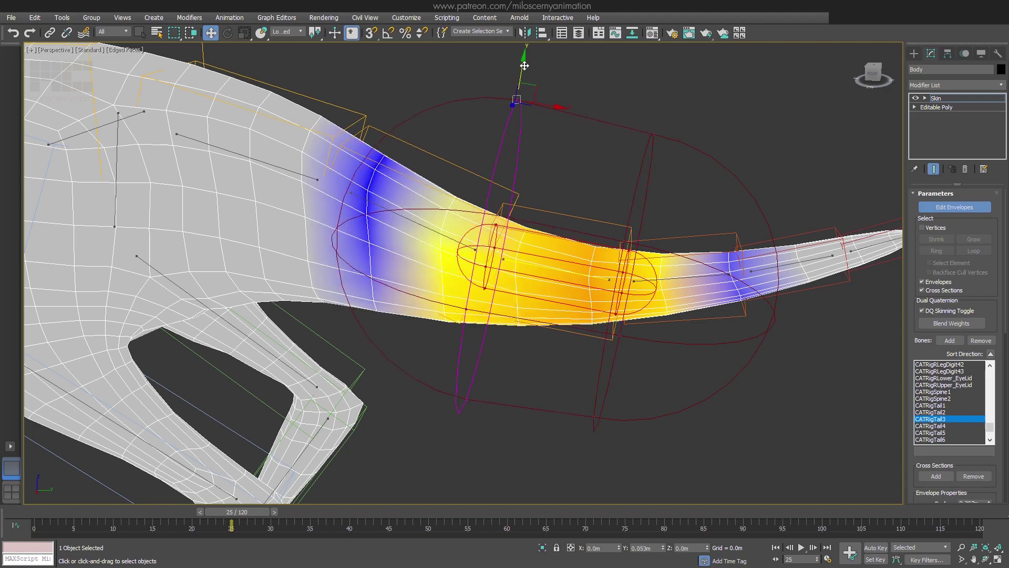
Scrub from frame 25 to 54 to examine how the tail deforms around the CATRigTail3 envelope.
{"action": "left_click_drag", "start_coordinate": [256, 517], "coordinate": [279, 518]}
{"action": "scroll", "coordinate": [559, 350], "scroll_direction": "down", "scroll_amount": 6}
{"action": "middle_click_drag", "start_coordinate": [559, 349], "coordinate": [559, 347], "text": "alt"}
{"action": "scroll", "coordinate": [558, 348], "scroll_direction": "up", "scroll_amount": 1}
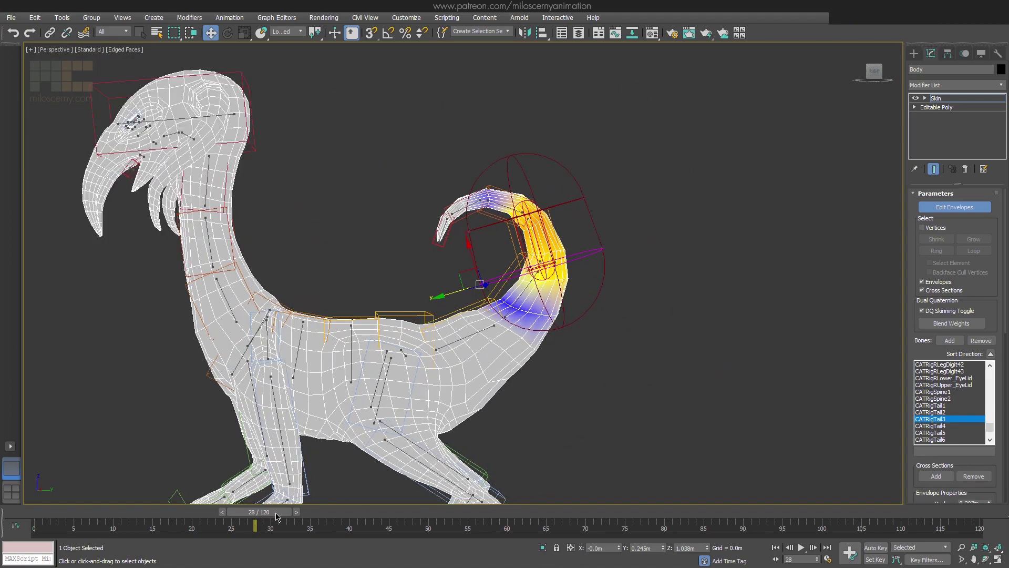
{"action": "left_click_drag", "start_coordinate": [277, 517], "coordinate": [367, 517]}
{"action": "middle_click_drag", "start_coordinate": [447, 347], "coordinate": [377, 376], "text": "alt"}
{"action": "left_click_drag", "start_coordinate": [372, 517], "coordinate": [469, 518]}
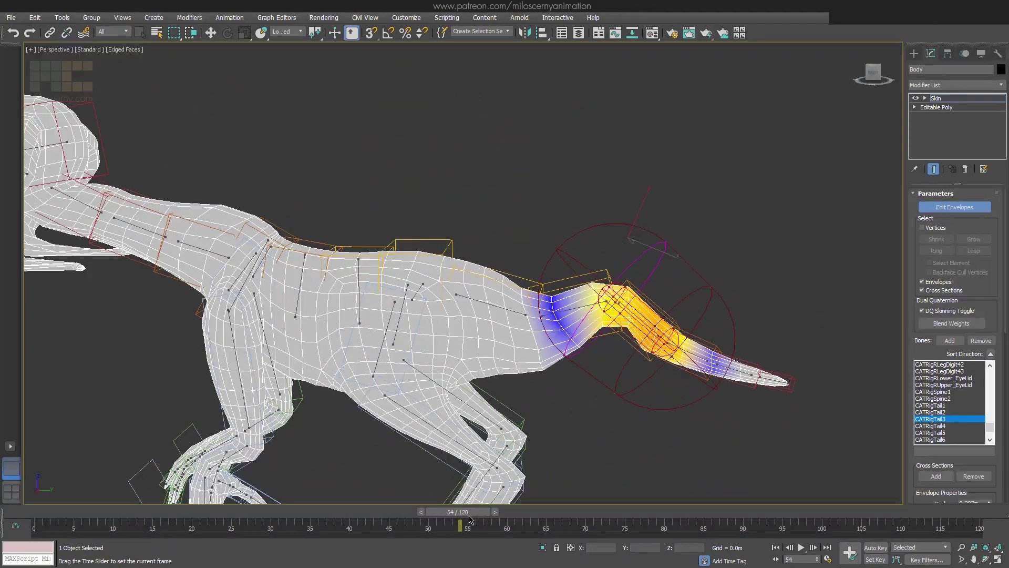
{"action": "key", "text": "w"}
{"action": "key", "text": "z"}
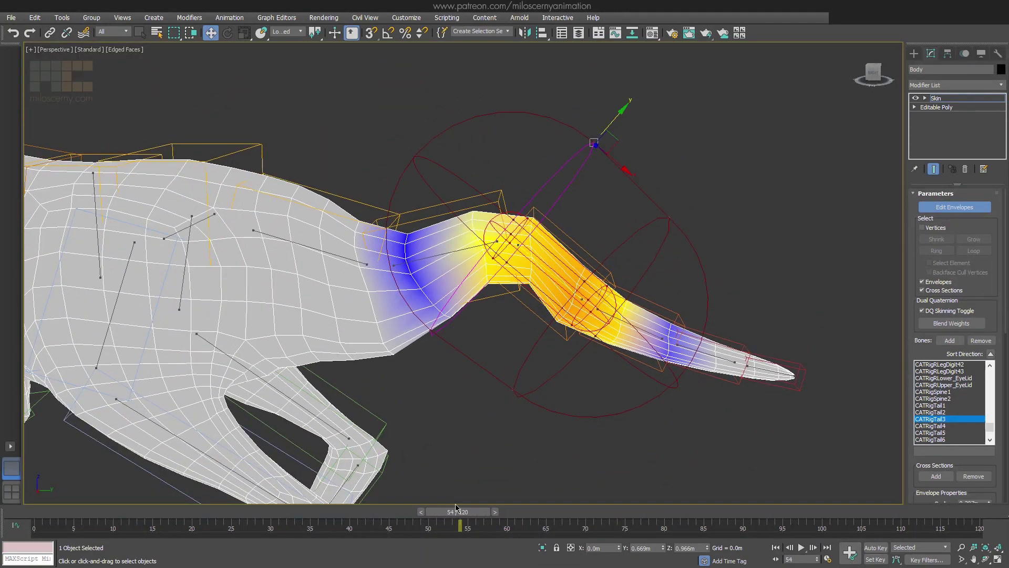
Examine the CATRigTail2 and CATRigTail1 envelope weights at the tail base, moving back from frame 54 to 48.
{"action": "left_click", "coordinate": [498, 242]}
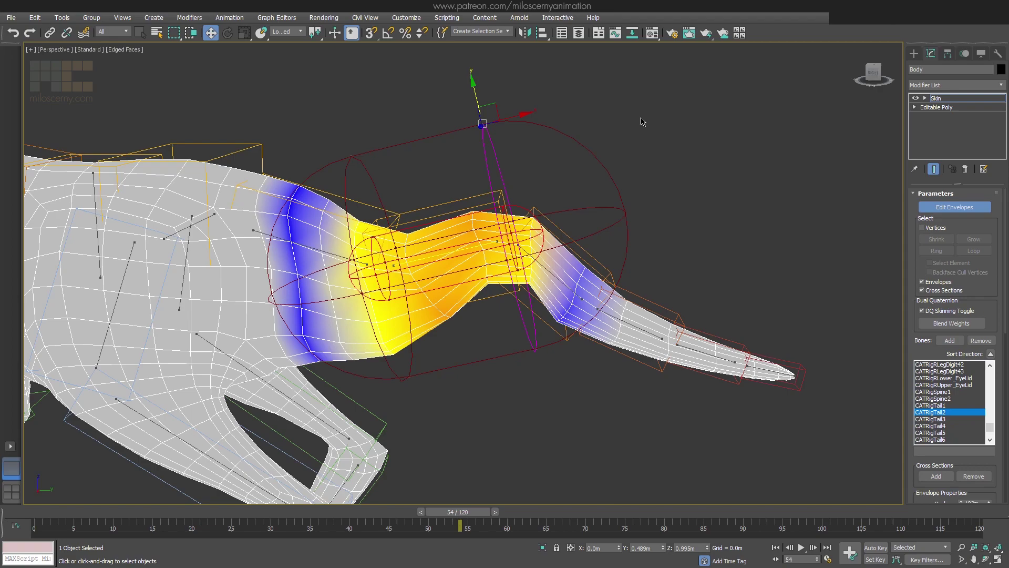
{"action": "middle_click_drag", "start_coordinate": [641, 119], "coordinate": [712, 118]}
{"action": "left_click", "coordinate": [424, 263]}
{"action": "left_click_drag", "start_coordinate": [460, 511], "coordinate": [420, 512]}
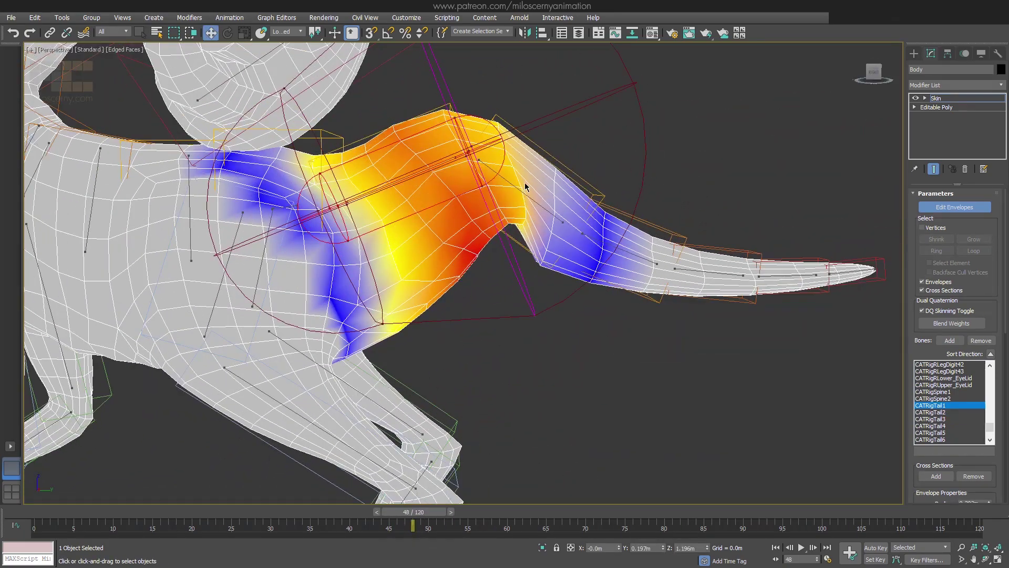
Widen the outer envelopes of CATRigTail2 and CATRigTail3 at frame 48.
{"action": "left_click", "coordinate": [390, 250]}
{"action": "left_click_drag", "start_coordinate": [401, 240], "coordinate": [391, 254]}
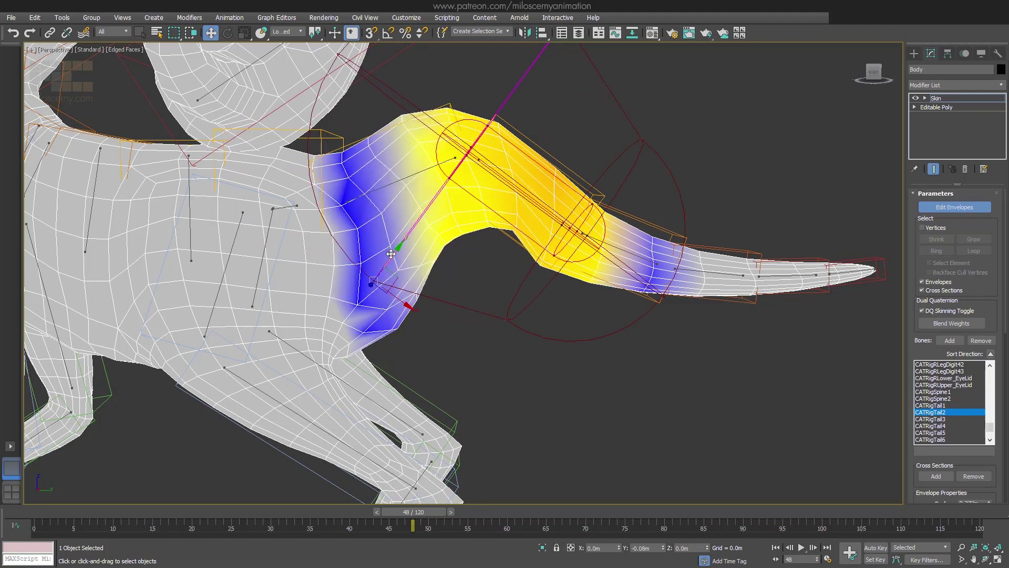
{"action": "left_click", "coordinate": [617, 250]}
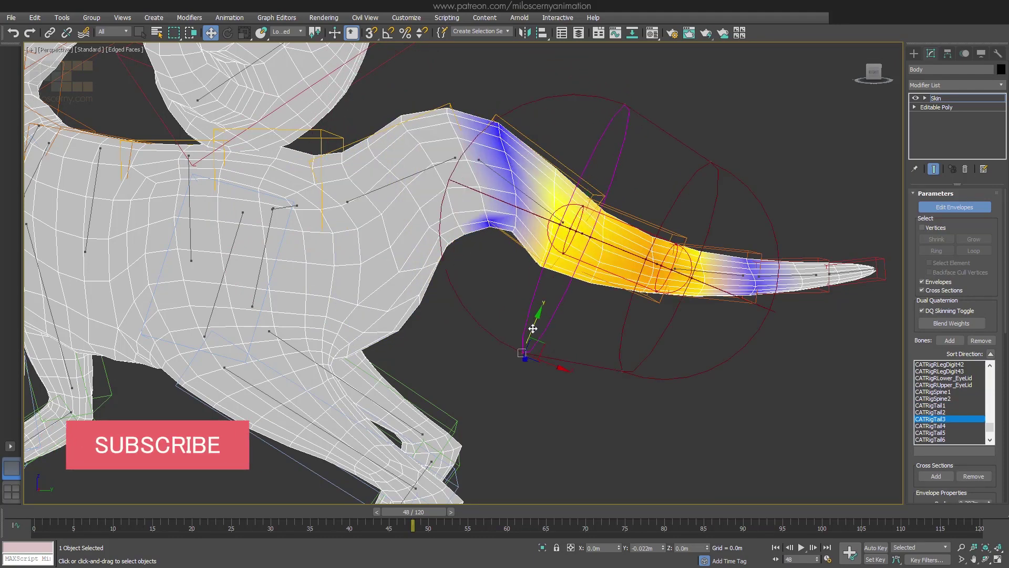
{"action": "left_click_drag", "start_coordinate": [532, 329], "coordinate": [519, 373]}
Move to frame 54 and widen the outer envelope of CATRigTail4 at both ends.
{"action": "left_click_drag", "start_coordinate": [413, 511], "coordinate": [458, 512]}
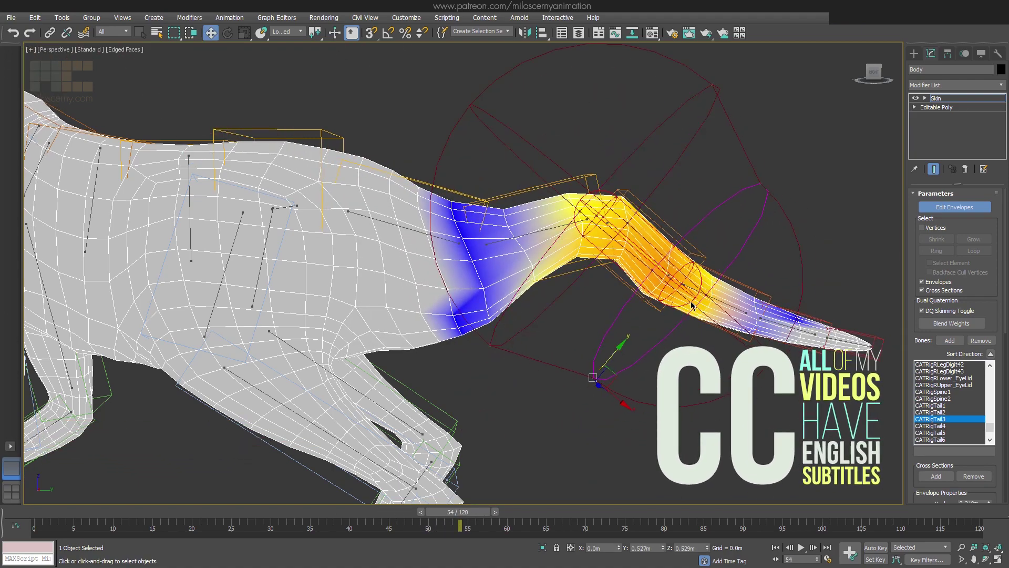
{"action": "left_click", "coordinate": [641, 359]}
{"action": "middle_click_drag", "start_coordinate": [725, 311], "coordinate": [683, 331], "text": "alt"}
{"action": "left_click_drag", "start_coordinate": [652, 341], "coordinate": [621, 399]}
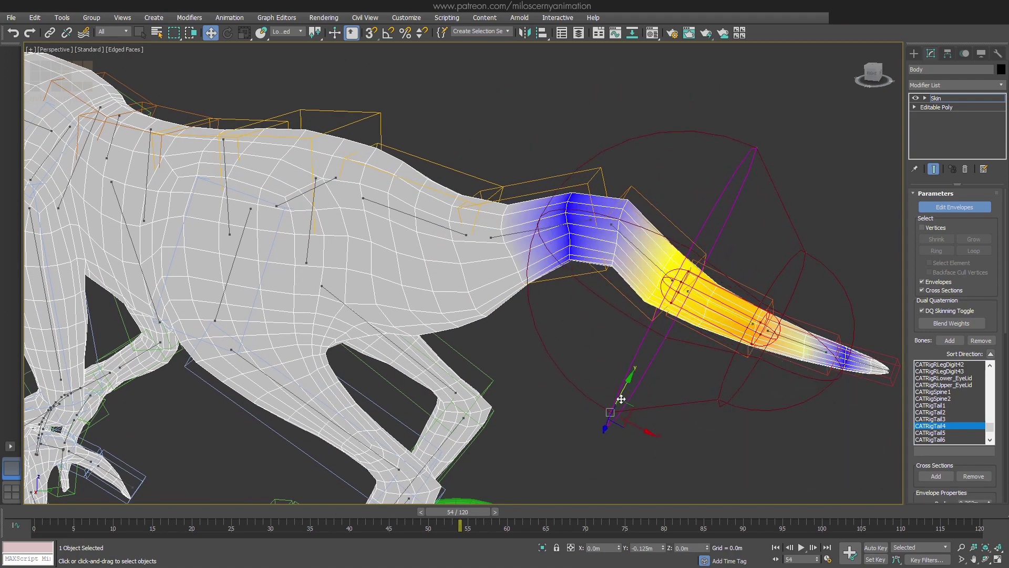
{"action": "middle_click_drag", "start_coordinate": [721, 319], "coordinate": [757, 297], "text": "alt"}
{"action": "left_click", "coordinate": [716, 234]}
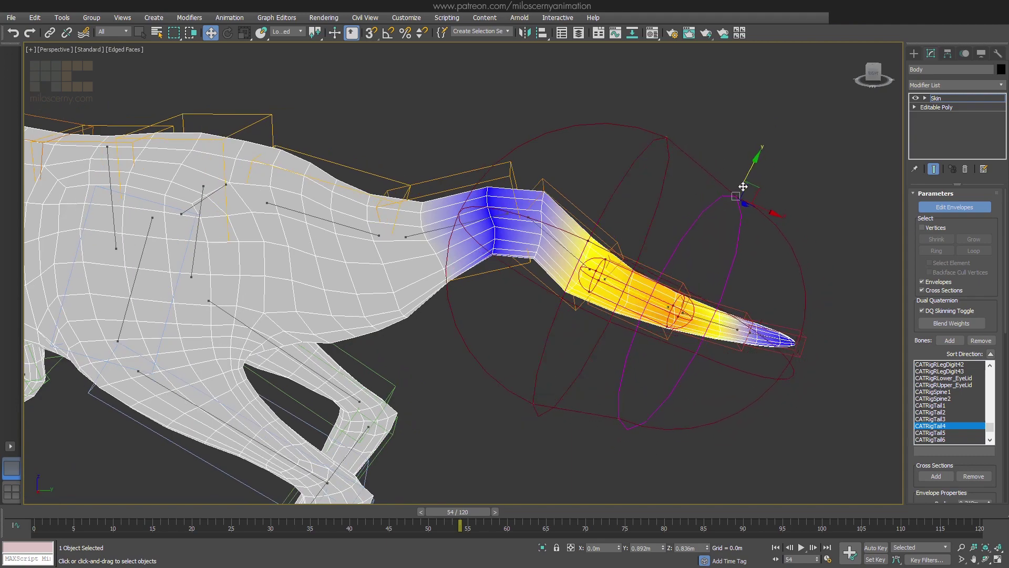
{"action": "middle_click_drag", "start_coordinate": [743, 252], "coordinate": [718, 263], "text": "alt"}
Select the CATRigTail6 envelope and scrub between frames 54 and 64 to examine the tail and whole-body deformation.
{"action": "left_click", "coordinate": [737, 331]}
{"action": "left_click_drag", "start_coordinate": [476, 512], "coordinate": [520, 512]}
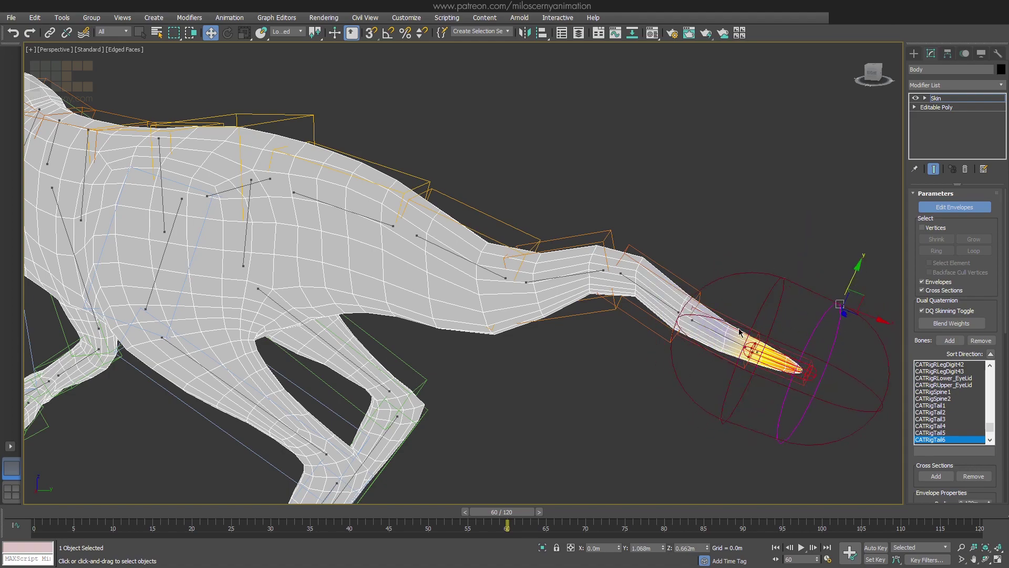
{"action": "left_click_drag", "start_coordinate": [507, 511], "coordinate": [543, 512]}
{"action": "scroll", "coordinate": [473, 357], "scroll_direction": "down", "scroll_amount": 4}
{"action": "middle_click_drag", "start_coordinate": [420, 347], "coordinate": [644, 370]}
{"action": "scroll", "coordinate": [660, 373], "scroll_direction": "down", "scroll_amount": 2}
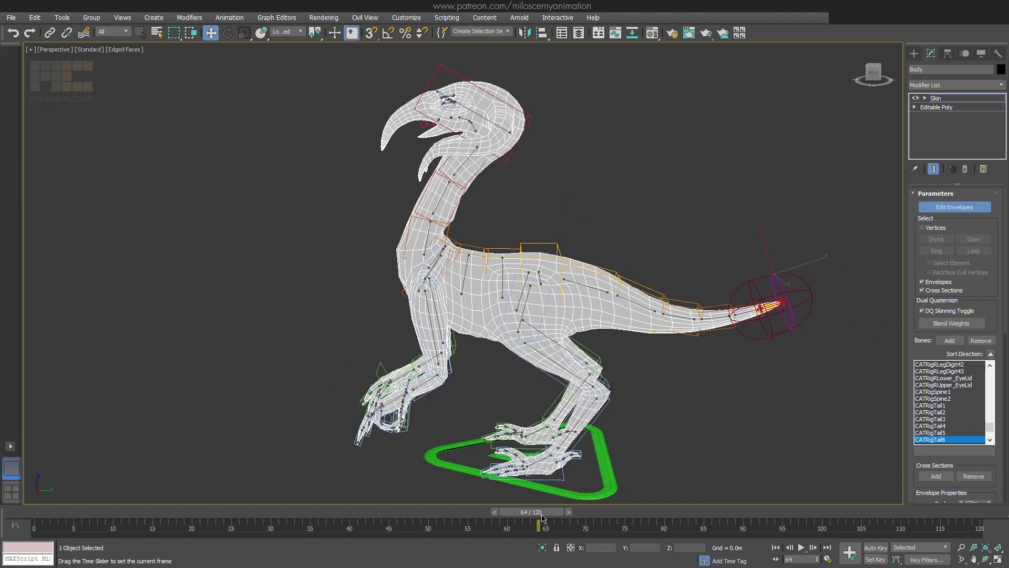
{"action": "left_click_drag", "start_coordinate": [543, 517], "coordinate": [503, 527]}
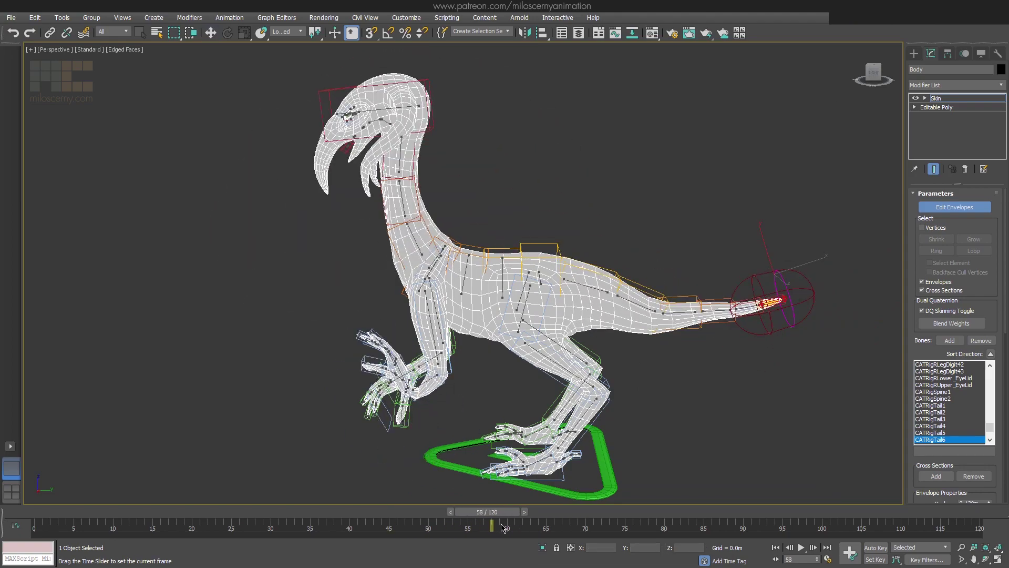
Select the toe envelope CATRigLLegDigit31 and adjust its outer envelope at both ends at frame 30.
{"action": "key", "text": "w"}
{"action": "scroll", "coordinate": [673, 370], "scroll_direction": "up", "scroll_amount": 2}
{"action": "mouse_move", "coordinate": [652, 389]}
{"action": "middle_mouse_down", "text": "alt"}
{"action": "mouse_move", "coordinate": [674, 369]}
{"action": "mouse_move", "coordinate": [611, 354]}
{"action": "mouse_move", "coordinate": [649, 406]}
{"action": "middle_mouse_up", "text": "alt"}
{"action": "scroll", "coordinate": [610, 354], "scroll_direction": "up", "scroll_amount": 2}
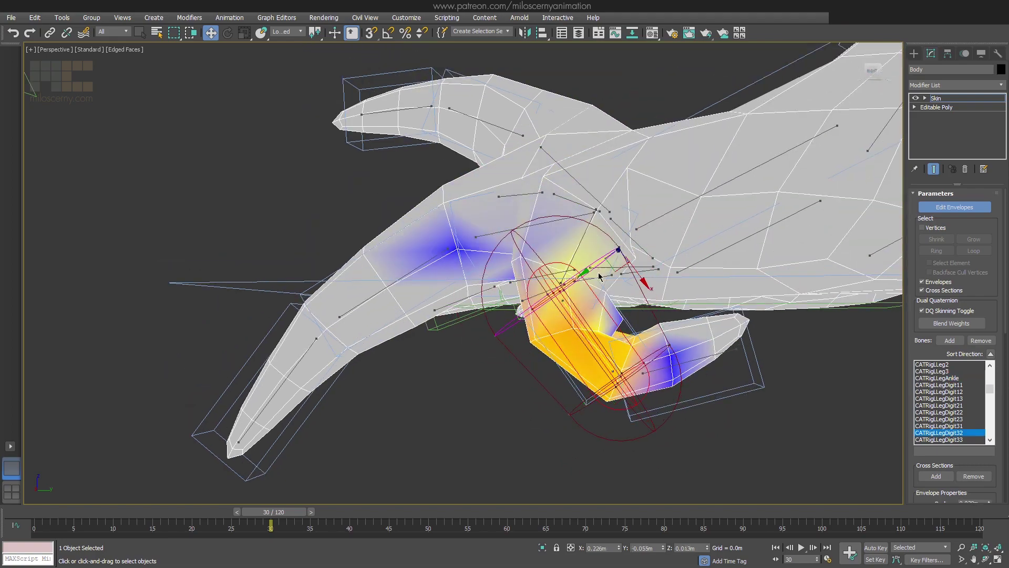
{"action": "left_click", "coordinate": [579, 247]}
{"action": "middle_click_drag", "start_coordinate": [599, 277], "coordinate": [613, 313], "text": "alt"}
{"action": "left_click", "coordinate": [633, 329]}
{"action": "left_click_drag", "start_coordinate": [590, 307], "coordinate": [584, 303]}
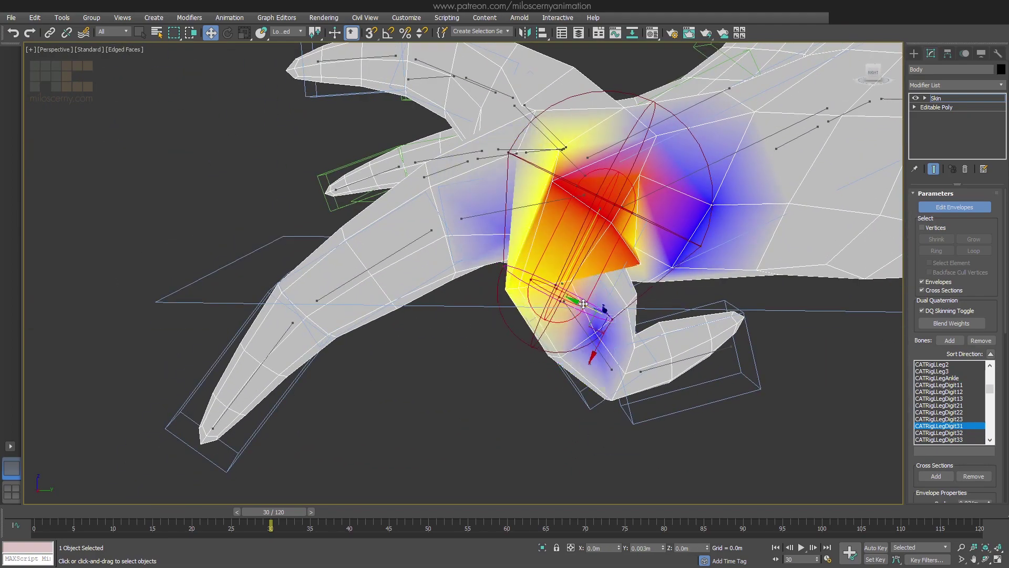
{"action": "middle_click_drag", "start_coordinate": [583, 304], "coordinate": [662, 226], "text": "alt"}
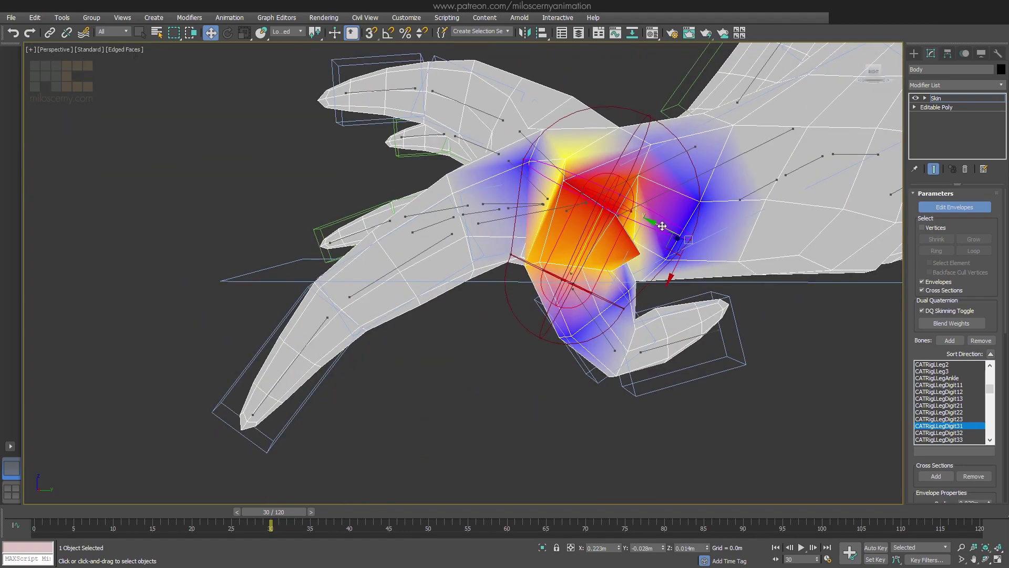
Move to frame 33 and adjust the envelope of the toe bone CATRigLLegDigit22.
{"action": "left_click_drag", "start_coordinate": [266, 515], "coordinate": [264, 514]}
{"action": "scroll", "coordinate": [531, 294], "scroll_direction": "down", "scroll_amount": 6}
{"action": "middle_click_drag", "start_coordinate": [531, 294], "coordinate": [546, 336], "text": "alt"}
{"action": "left_click_drag", "start_coordinate": [290, 514], "coordinate": [318, 516]}
{"action": "middle_click_drag", "start_coordinate": [510, 389], "coordinate": [500, 354], "text": "alt"}
{"action": "scroll", "coordinate": [500, 354], "scroll_direction": "up", "scroll_amount": 9}
{"action": "left_click", "coordinate": [626, 306]}
{"action": "middle_click_drag", "start_coordinate": [626, 306], "coordinate": [581, 389], "text": "alt"}
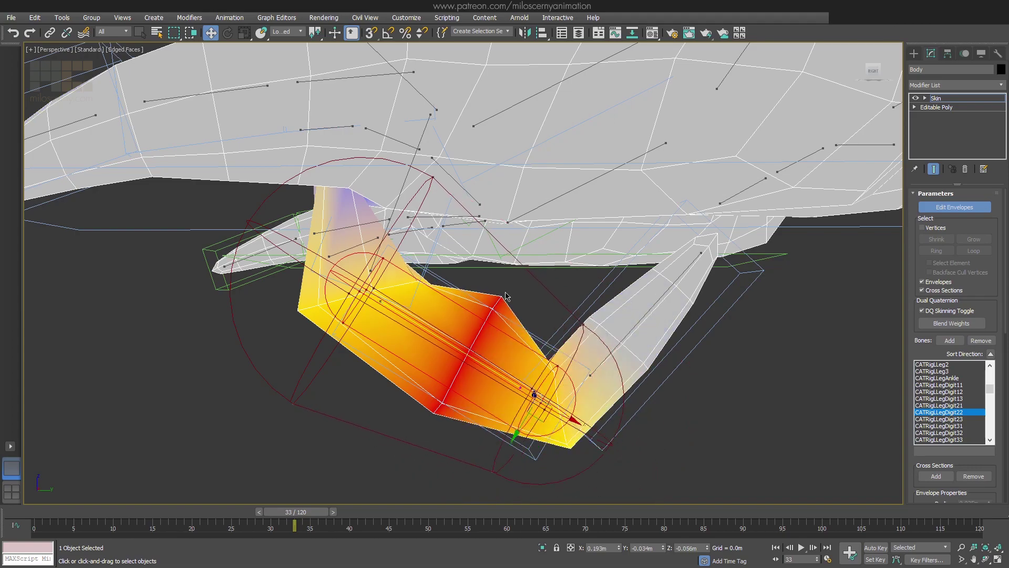
{"action": "middle_click_drag", "start_coordinate": [506, 297], "coordinate": [521, 350], "text": "alt"}
{"action": "left_click_drag", "start_coordinate": [547, 347], "coordinate": [516, 336]}
{"action": "middle_click_drag", "start_coordinate": [516, 335], "coordinate": [423, 424], "text": "alt"}
Narrow the outer envelope of CATRigPelvis around the hips at frame 39.
{"action": "scroll", "coordinate": [422, 424], "scroll_direction": "down", "scroll_amount": 6}
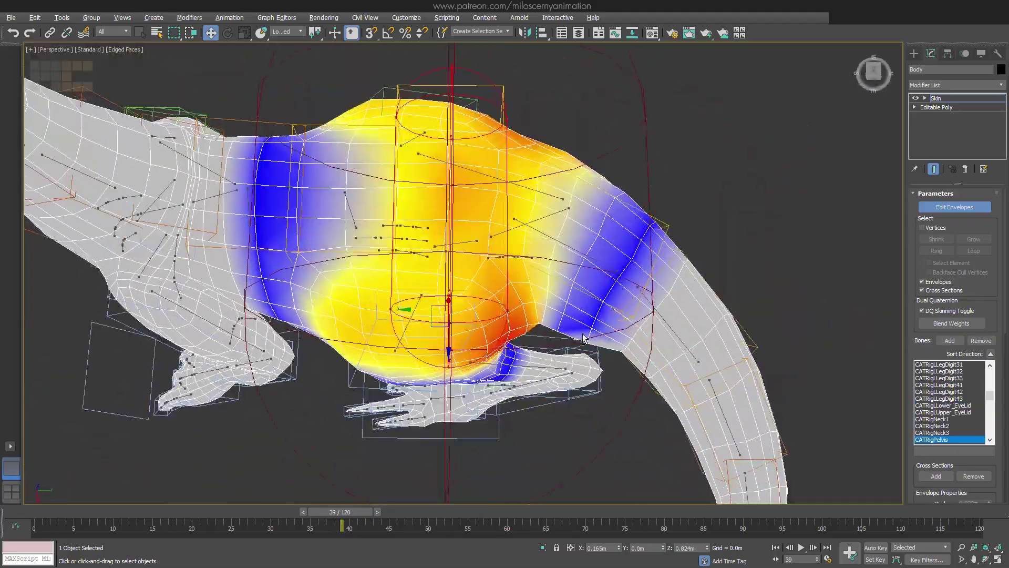
{"action": "middle_click_drag", "start_coordinate": [583, 338], "coordinate": [589, 265], "text": "alt"}
{"action": "left_click_drag", "start_coordinate": [658, 309], "coordinate": [624, 311]}
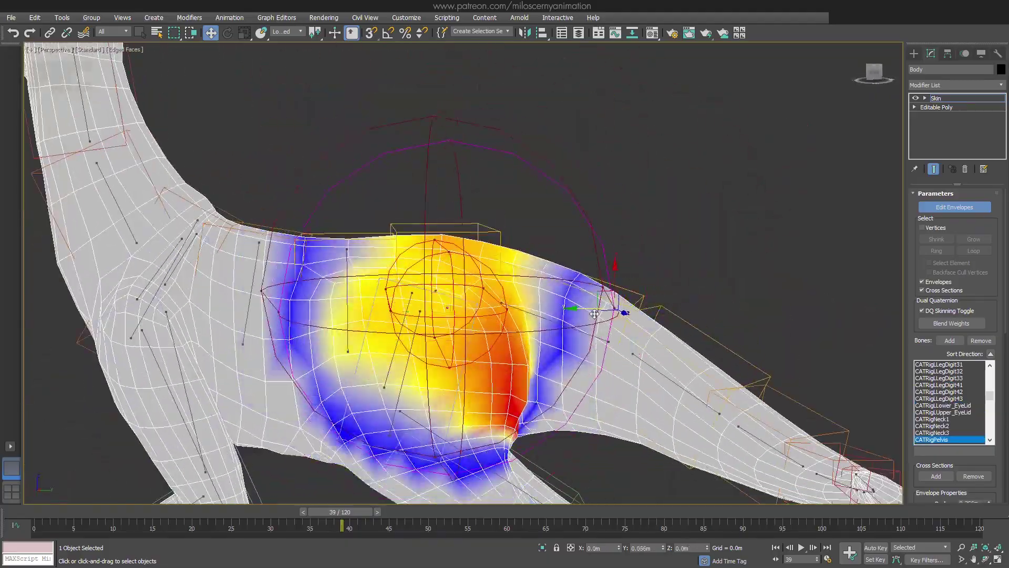
{"action": "middle_click_drag", "start_coordinate": [624, 311], "coordinate": [629, 384], "text": "alt"}
{"action": "left_click_drag", "start_coordinate": [645, 214], "coordinate": [637, 212]}
{"action": "middle_click_drag", "start_coordinate": [547, 342], "coordinate": [540, 272], "text": "alt"}
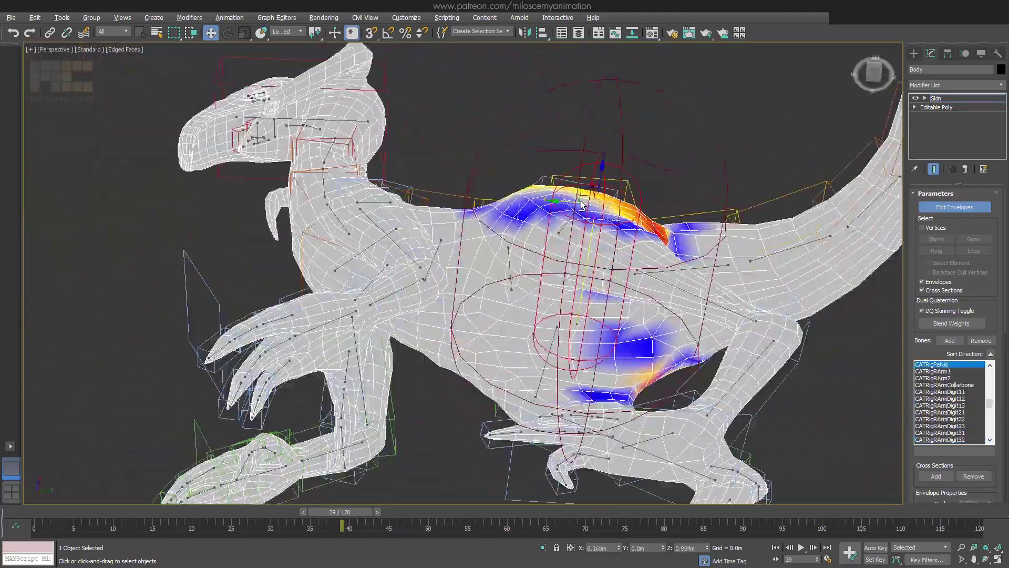
{"action": "scroll", "coordinate": [508, 371], "scroll_direction": "up", "scroll_amount": 3}
{"action": "left_click_drag", "start_coordinate": [507, 370], "coordinate": [508, 331]}
{"action": "mouse_move", "coordinate": [508, 332]}
{"action": "middle_mouse_down", "text": "alt"}
{"action": "mouse_move", "coordinate": [533, 289]}
{"action": "mouse_move", "coordinate": [508, 331]}
{"action": "middle_mouse_up", "text": "alt"}
Scrub through the later test poses from frame 39 to examine the body's deformation.
{"action": "left_click_drag", "start_coordinate": [333, 513], "coordinate": [896, 513]}
{"action": "middle_click_drag", "start_coordinate": [504, 331], "coordinate": [510, 310], "text": "alt"}
{"action": "left_click_drag", "start_coordinate": [908, 514], "coordinate": [862, 515]}
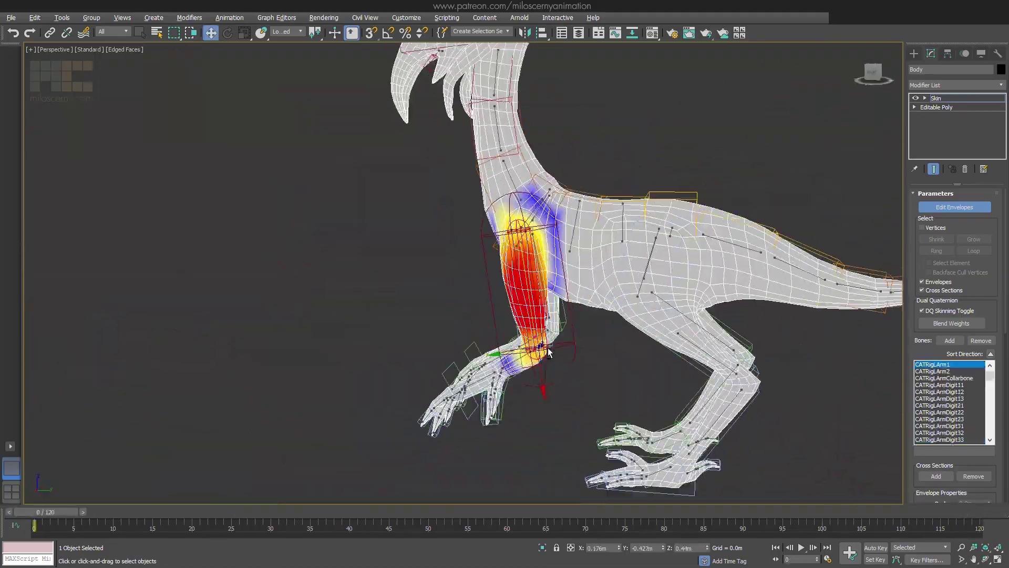
Select the CATRigLArmCollarbone envelope and widen its inner envelope at both ends.
{"action": "scroll", "coordinate": [527, 216], "scroll_direction": "up", "scroll_amount": 6}
{"action": "left_click", "coordinate": [536, 292]}
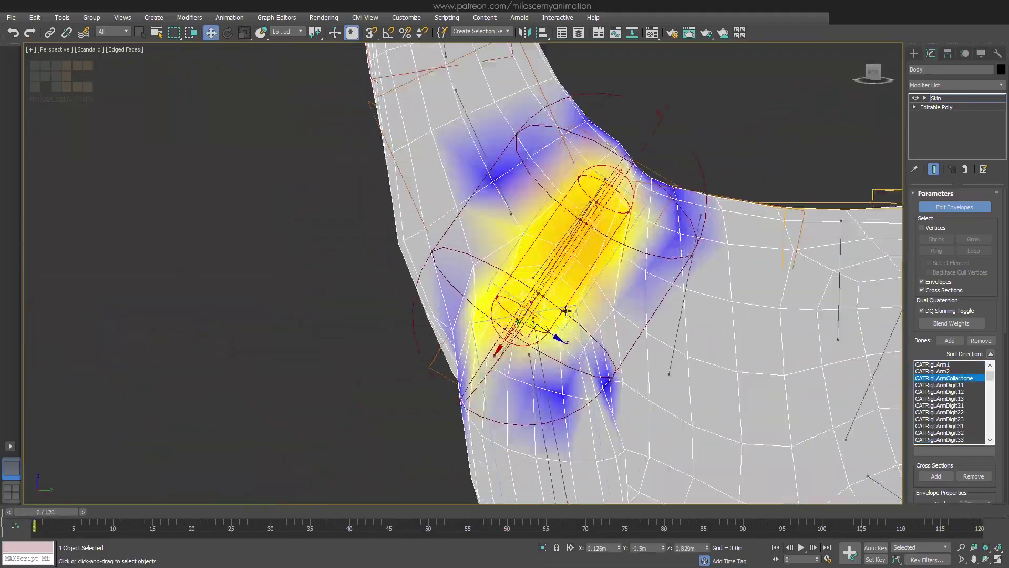
{"action": "middle_click_drag", "start_coordinate": [678, 242], "coordinate": [703, 273]}
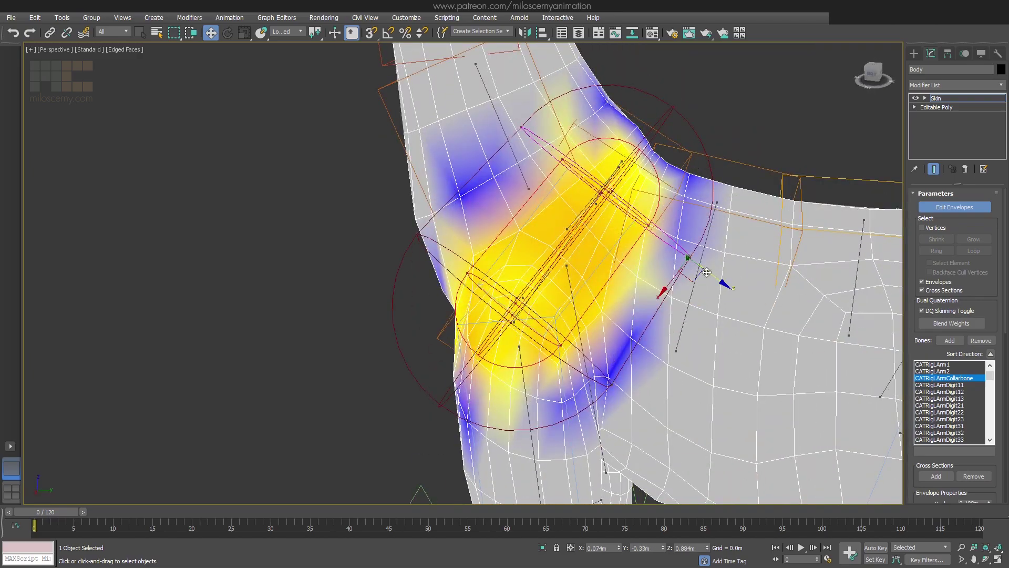
Select the upper-arm envelope CATRigLArm1 and widen its inner envelope at the shoulder end.
{"action": "left_click", "coordinate": [574, 441]}
{"action": "middle_click_drag", "start_coordinate": [574, 442], "coordinate": [594, 310]}
{"action": "scroll", "coordinate": [594, 310], "scroll_direction": "down", "scroll_amount": 4}
{"action": "left_click_drag", "start_coordinate": [580, 215], "coordinate": [600, 212]}
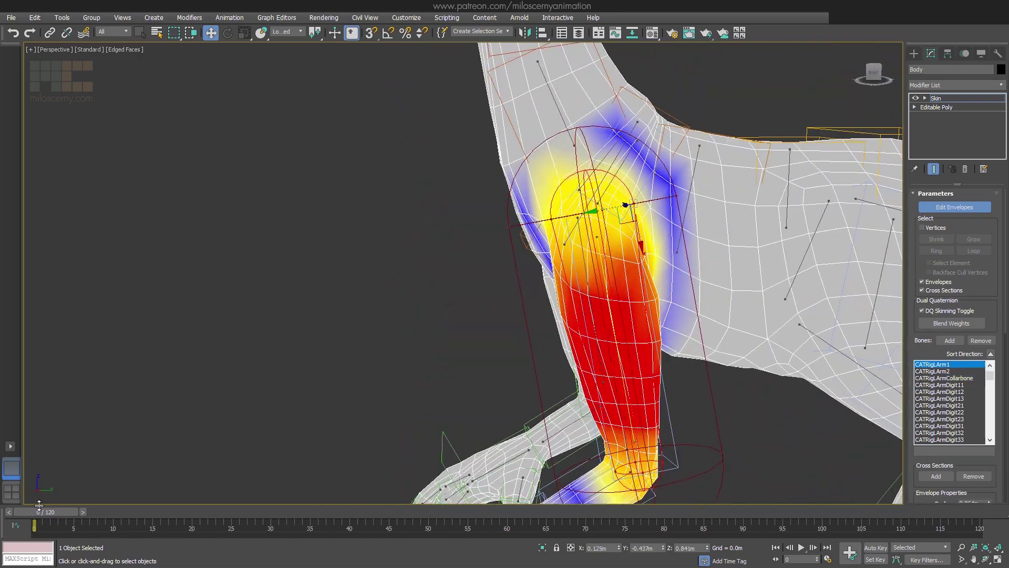
Move to frame 37 and examine how the shoulder deforms around the CATRigLArm1 envelope.
{"action": "left_click_drag", "start_coordinate": [41, 511], "coordinate": [321, 512]}
{"action": "scroll", "coordinate": [627, 210], "scroll_direction": "up", "scroll_amount": 2}
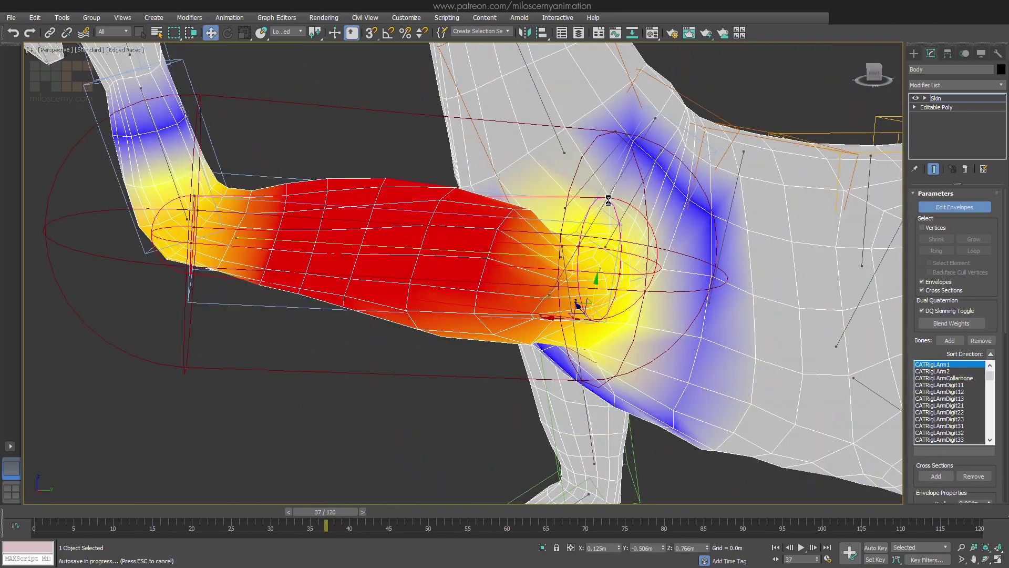
{"action": "left_click", "coordinate": [608, 200]}
{"action": "left_click", "coordinate": [509, 254]}
{"action": "middle_click_drag", "start_coordinate": [509, 254], "coordinate": [521, 236], "text": "alt"}
{"action": "scroll", "coordinate": [441, 108], "scroll_direction": "down", "scroll_amount": 2}
{"action": "left_click", "coordinate": [539, 187]}
{"action": "middle_click_drag", "start_coordinate": [548, 150], "coordinate": [519, 154], "text": "alt"}
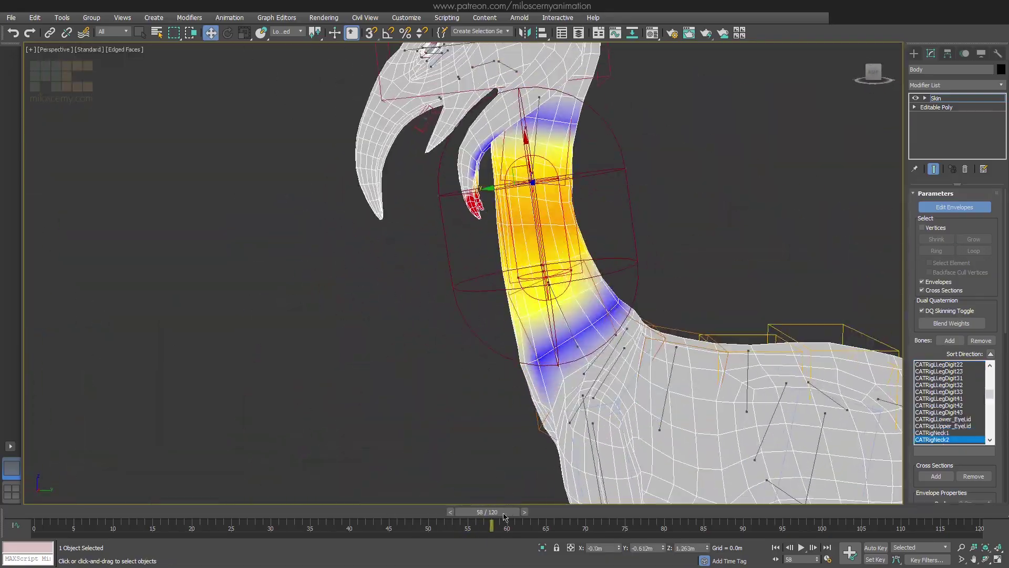
Select the CATRigNeck1 envelope and widen its outer envelope at the neck base, checking poses between frames 80 and 61.
{"action": "left_click_drag", "start_coordinate": [504, 517], "coordinate": [665, 513]}
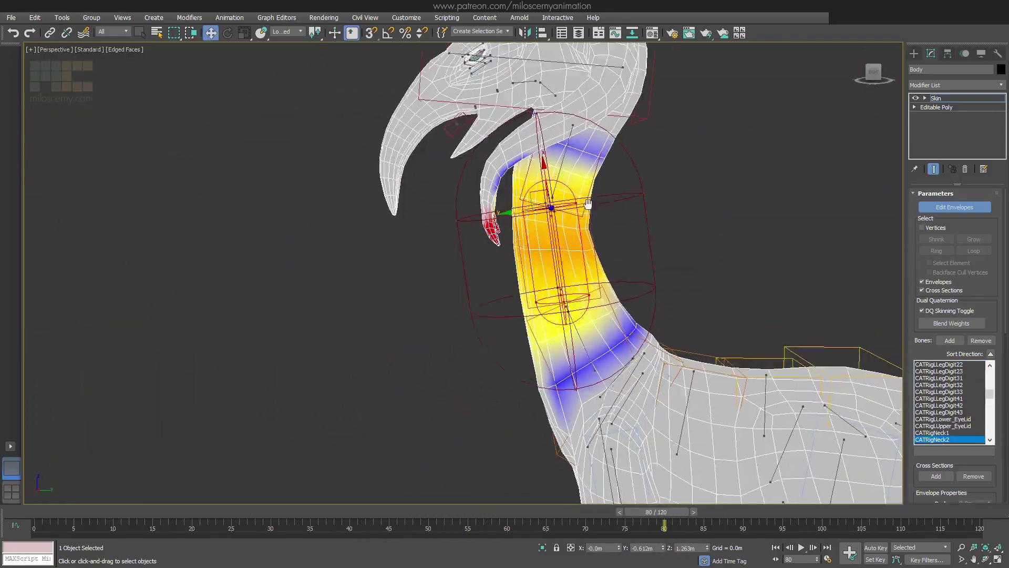
{"action": "scroll", "coordinate": [588, 204], "scroll_direction": "up", "scroll_amount": 3}
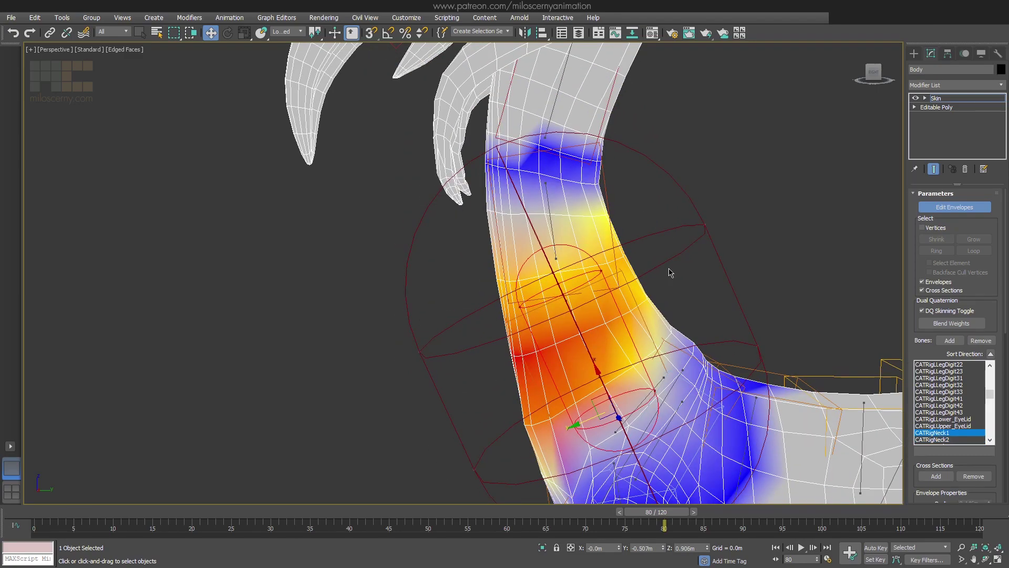
{"action": "left_click", "coordinate": [558, 278]}
{"action": "left_click_drag", "start_coordinate": [657, 513], "coordinate": [540, 511]}
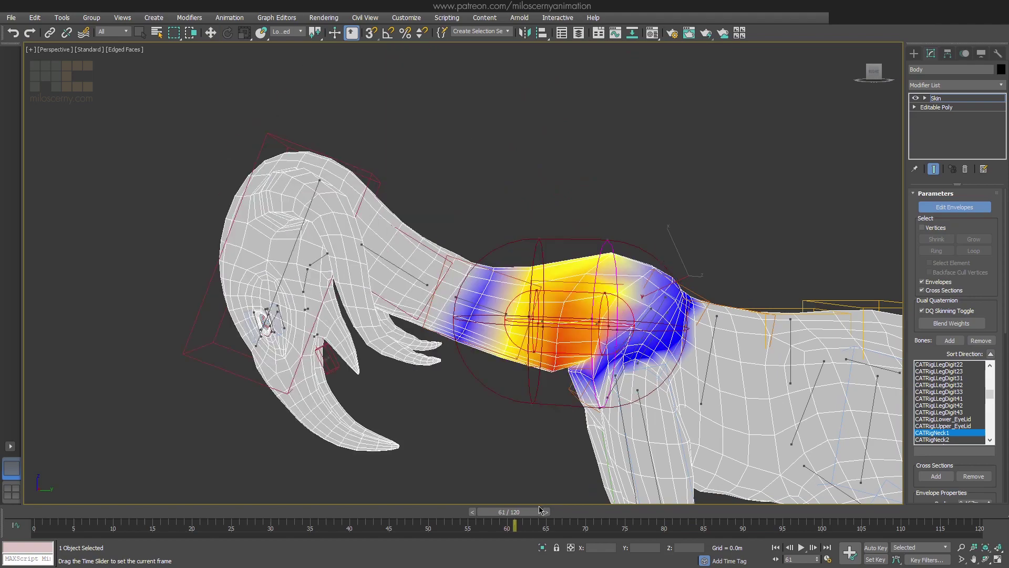
{"action": "left_click_drag", "start_coordinate": [597, 469], "coordinate": [596, 466]}
{"action": "mouse_move", "coordinate": [651, 354]}
{"action": "middle_mouse_down", "text": "alt"}
{"action": "mouse_move", "coordinate": [680, 350]}
{"action": "mouse_move", "coordinate": [651, 355]}
{"action": "middle_mouse_up", "text": "alt"}
{"action": "left_click_drag", "start_coordinate": [530, 513], "coordinate": [553, 513]}
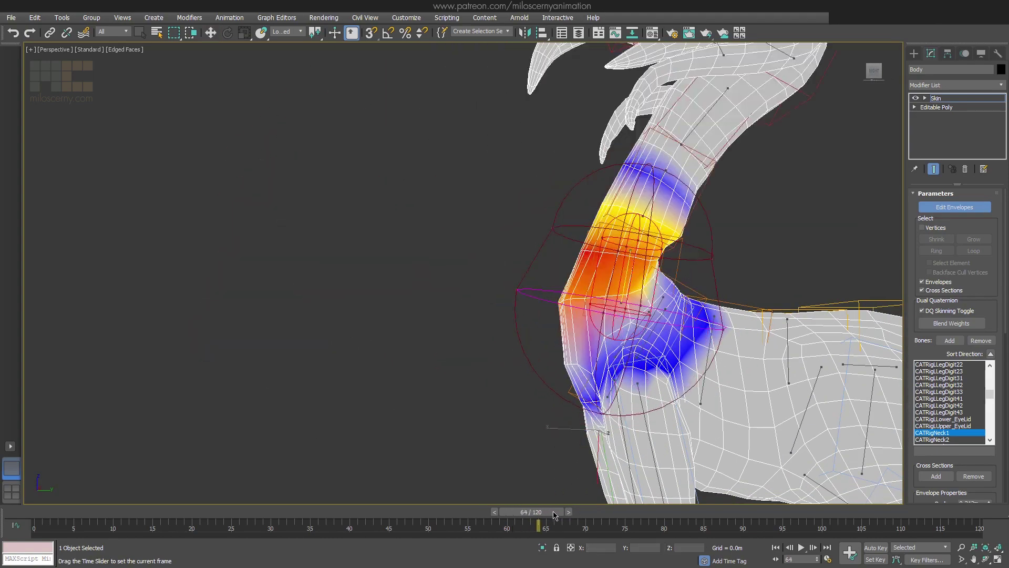
{"action": "middle_click_drag", "start_coordinate": [716, 260], "coordinate": [697, 291]}
Move to frame 82 and adjust the outer envelopes of CATRigNeck3 and CATRigNeck2.
{"action": "left_click_drag", "start_coordinate": [532, 512], "coordinate": [673, 513]}
{"action": "middle_click_drag", "start_coordinate": [470, 245], "coordinate": [506, 296]}
{"action": "scroll", "coordinate": [506, 296], "scroll_direction": "up", "scroll_amount": 3}
{"action": "left_click", "coordinate": [619, 238]}
{"action": "middle_click_drag", "start_coordinate": [618, 238], "coordinate": [622, 308]}
{"action": "left_click", "coordinate": [662, 208]}
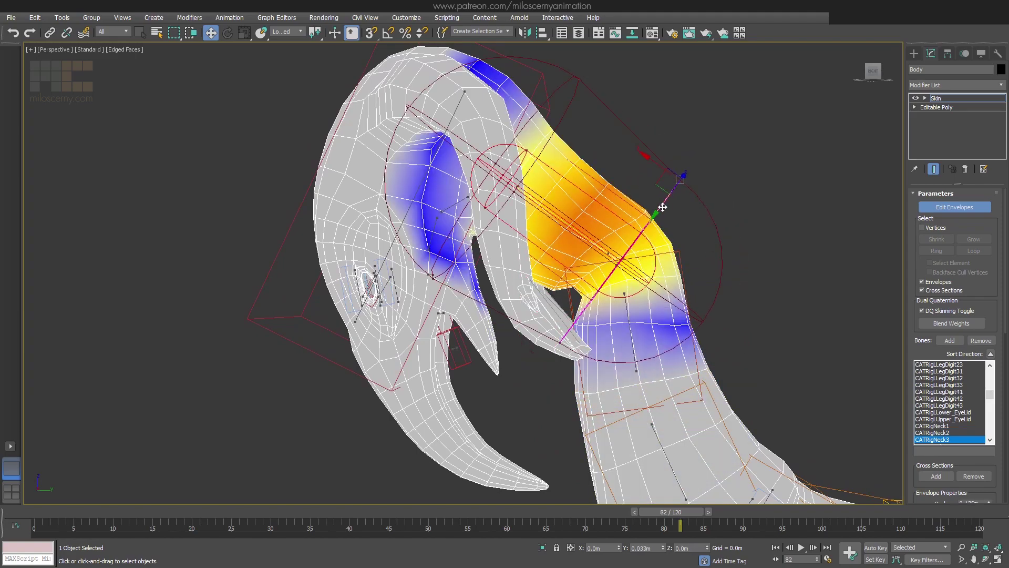
{"action": "left_click", "coordinate": [631, 282]}
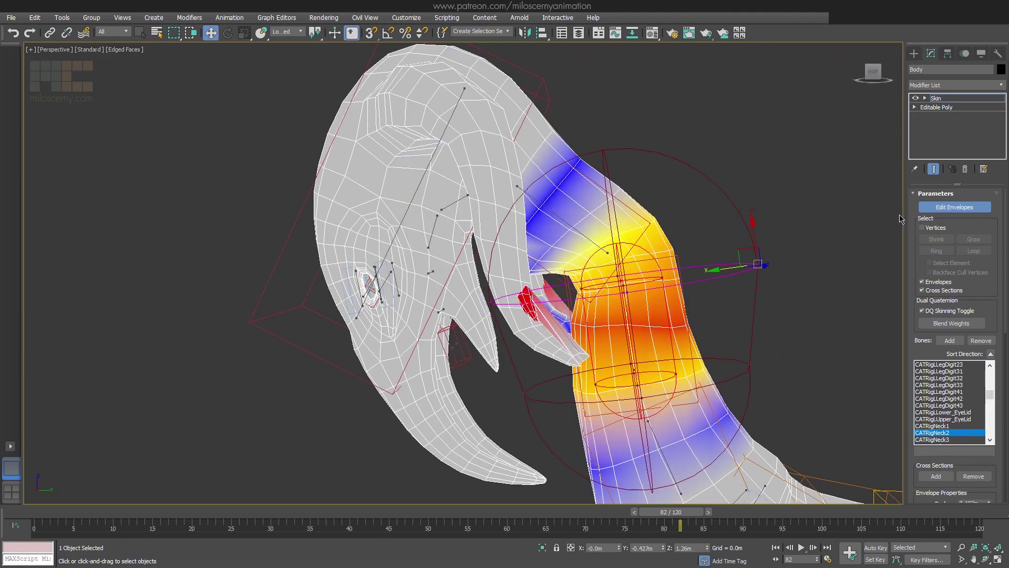
Select the CATRigHead envelope and adjust its outer envelope at the back of the head.
{"action": "left_click", "coordinate": [465, 89]}
{"action": "scroll", "coordinate": [778, 263], "scroll_direction": "down", "scroll_amount": 3}
{"action": "left_click_drag", "start_coordinate": [735, 214], "coordinate": [730, 209]}
{"action": "scroll", "coordinate": [788, 279], "scroll_direction": "down", "scroll_amount": 2}
{"action": "middle_click_drag", "start_coordinate": [788, 279], "coordinate": [671, 218]}
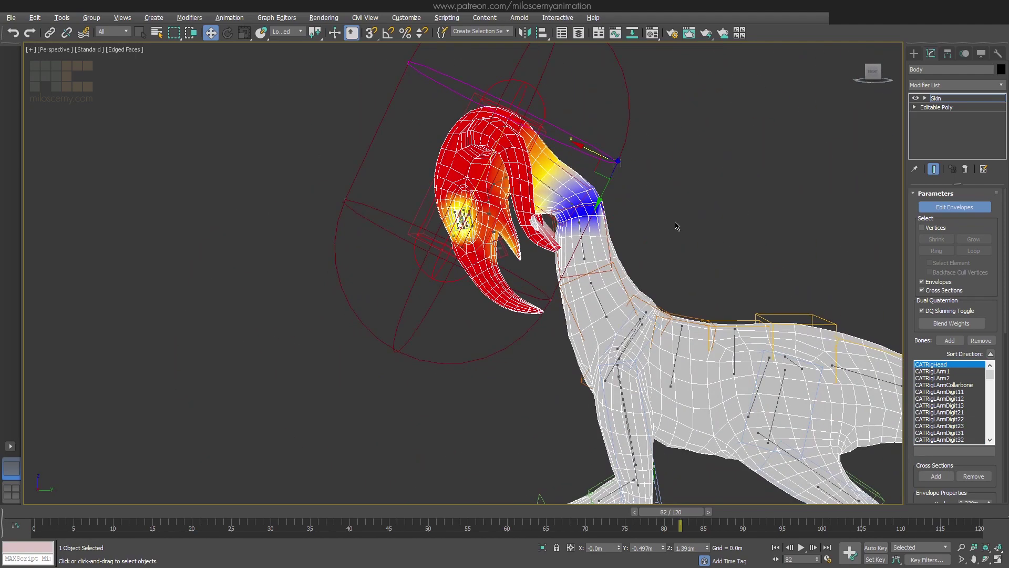
Examine the CATRigPelvis and CATRigHead envelope weights on the whole creature at frame 82.
{"action": "middle_click_drag", "start_coordinate": [751, 248], "coordinate": [658, 247]}
{"action": "scroll", "coordinate": [598, 187], "scroll_direction": "down", "scroll_amount": 3}
{"action": "left_click", "coordinate": [609, 219]}
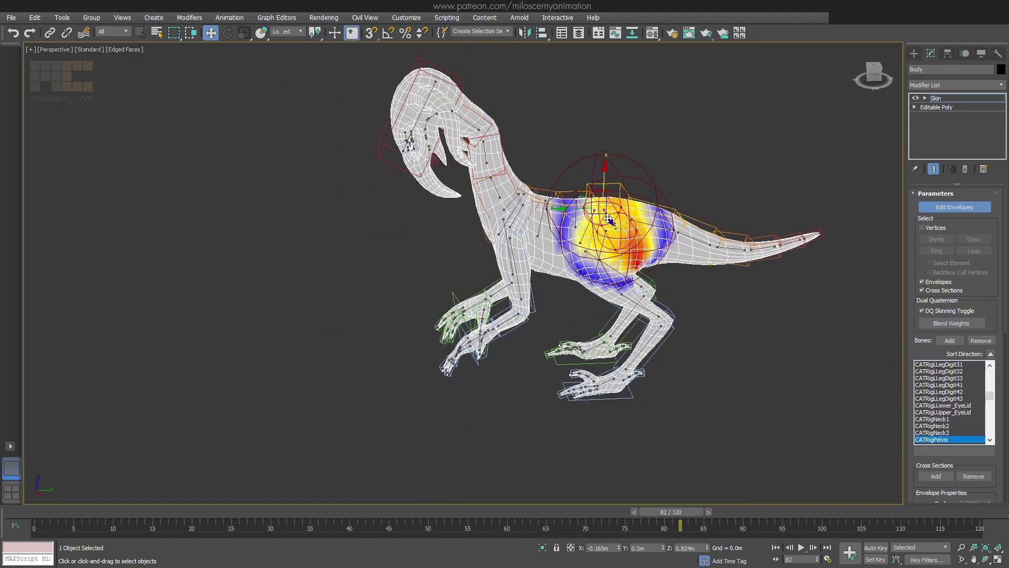
{"action": "middle_click_drag", "start_coordinate": [575, 220], "coordinate": [564, 234], "text": "alt"}
{"action": "middle_click_drag", "start_coordinate": [528, 187], "coordinate": [610, 263]}
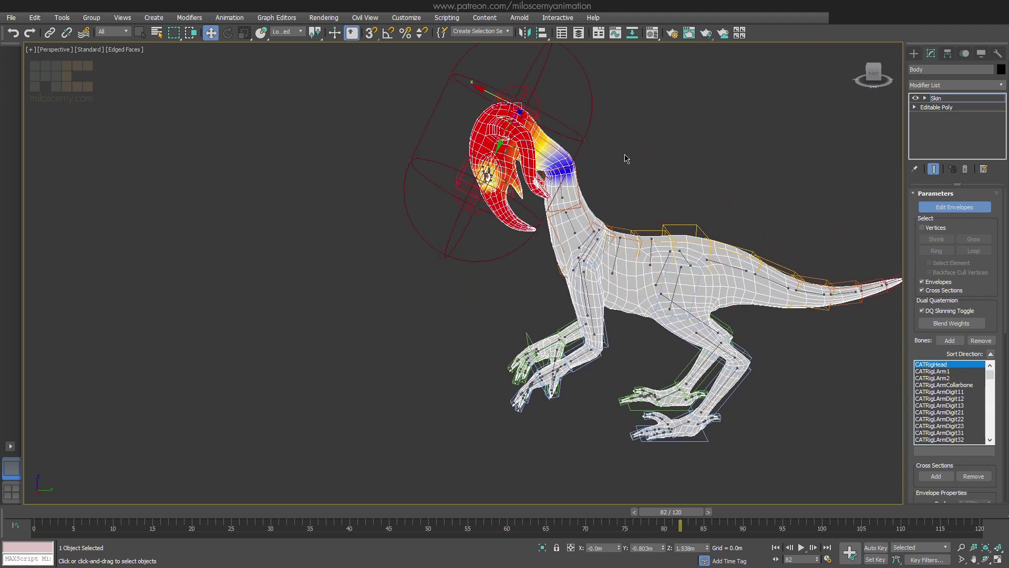
{"action": "middle_click_drag", "start_coordinate": [779, 170], "coordinate": [731, 175]}
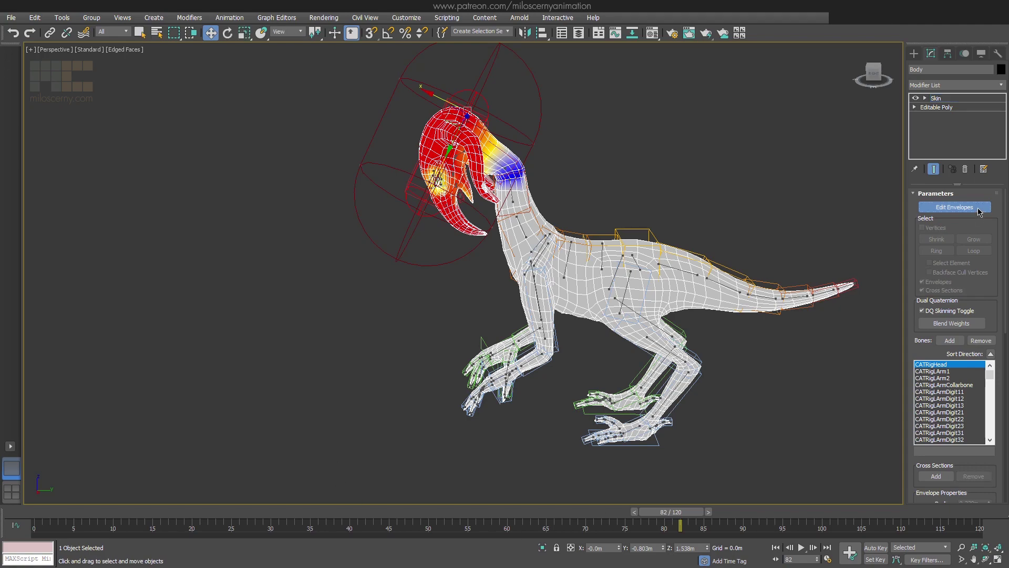
Finish editing envelopes, return to frame 0 and deselect the body.
{"action": "left_click", "coordinate": [954, 207]}
{"action": "left_click_drag", "start_coordinate": [672, 511], "coordinate": [3, 524]}
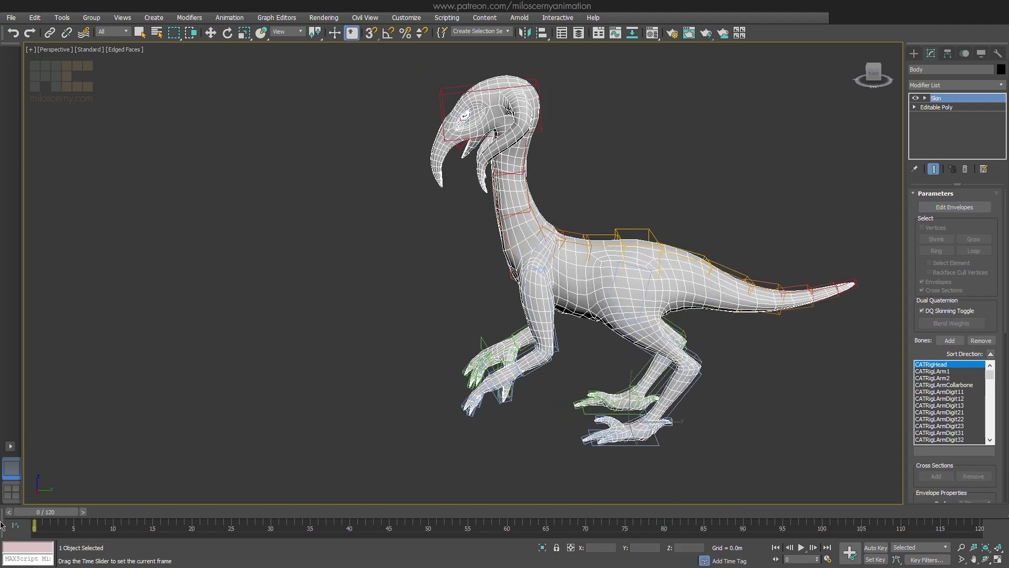
{"action": "left_click", "coordinate": [755, 424]}
{"action": "middle_click_drag", "start_coordinate": [796, 394], "coordinate": [750, 398], "text": "alt"}
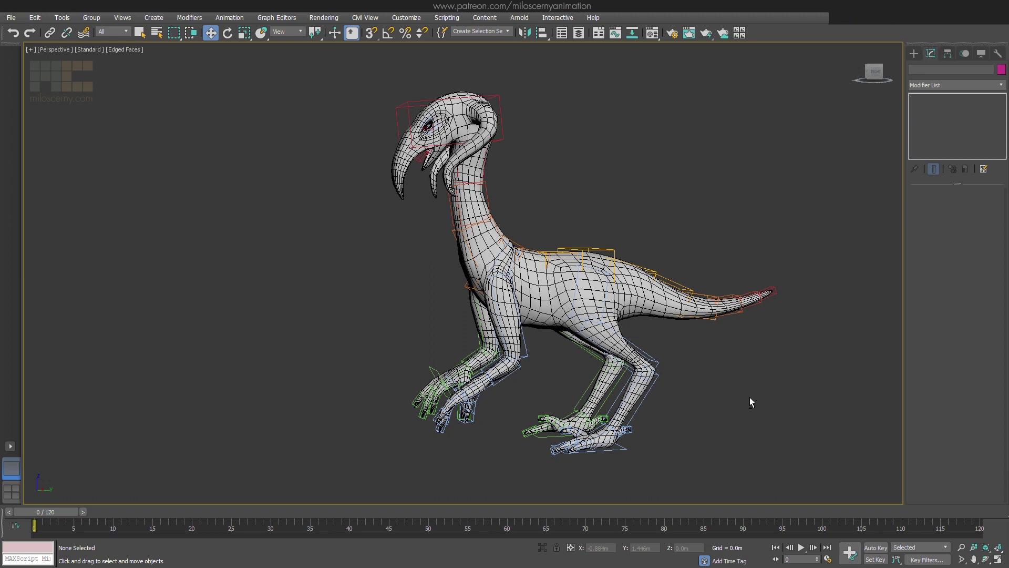